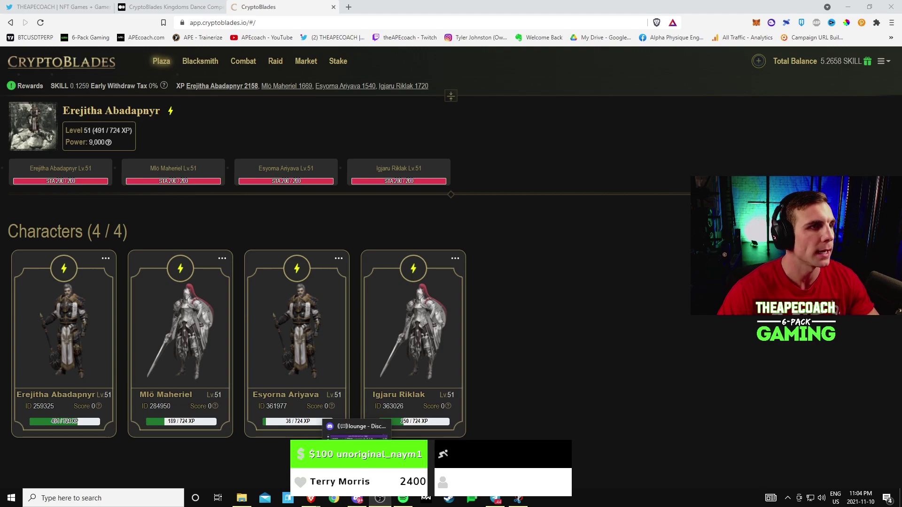
Step: Bring up the CryptoBlades Discord server and its #announcements channel with the REWARDS posts
{"action": "left_click", "coordinate": [356, 499]}
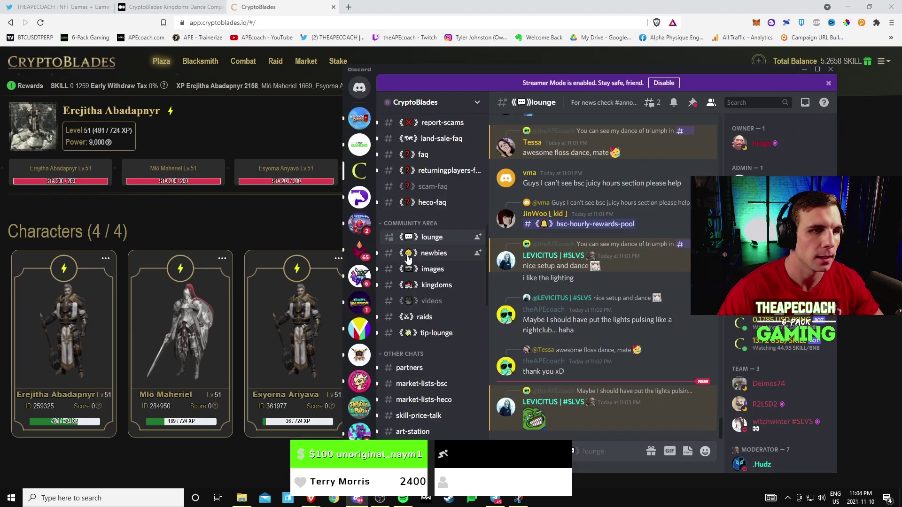
{"action": "scroll", "coordinate": [432, 266], "scroll_direction": "down", "scroll_amount": 1}
{"action": "scroll", "coordinate": [428, 256], "scroll_direction": "up", "scroll_amount": 2}
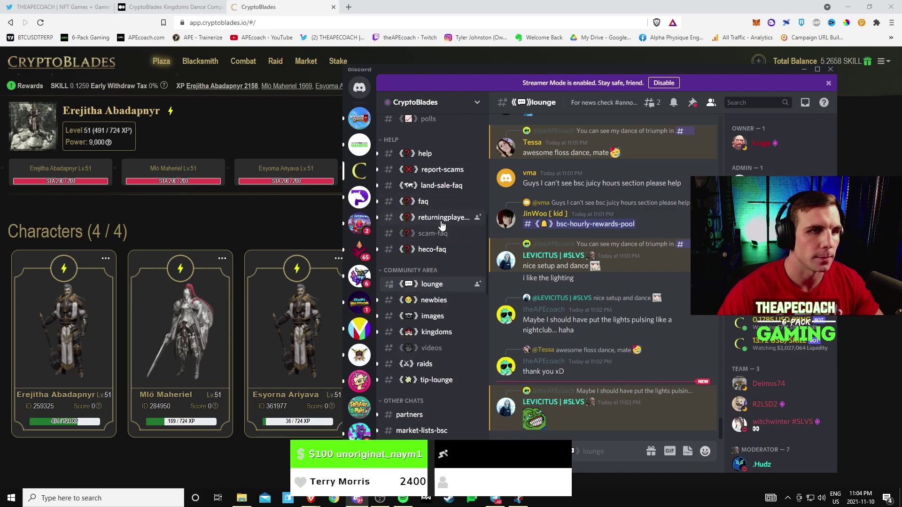
{"action": "scroll", "coordinate": [442, 220], "scroll_direction": "up", "scroll_amount": 1}
{"action": "scroll", "coordinate": [447, 212], "scroll_direction": "up", "scroll_amount": 2}
{"action": "scroll", "coordinate": [451, 201], "scroll_direction": "up", "scroll_amount": 1}
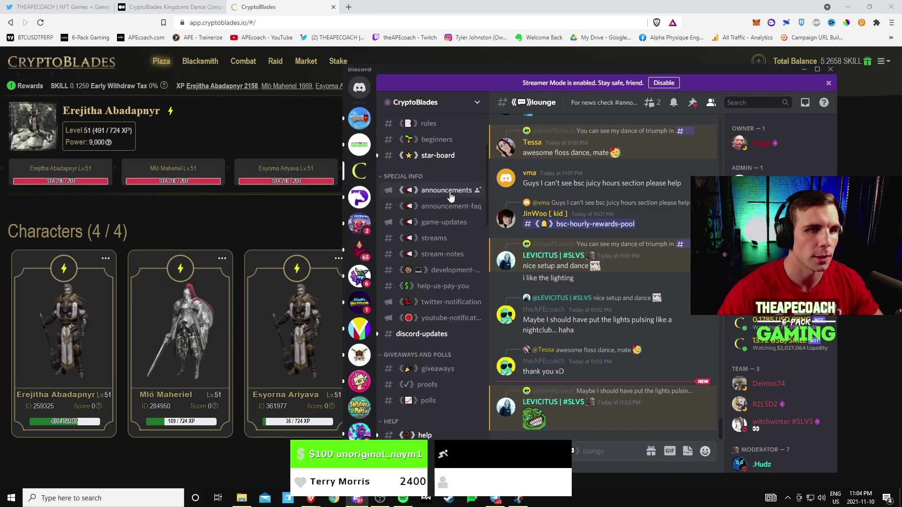
{"action": "left_click", "coordinate": [447, 191]}
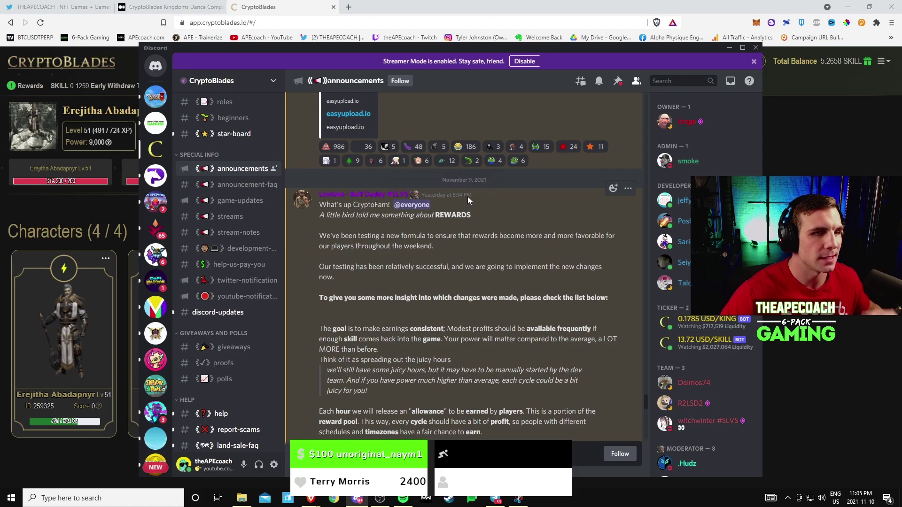
{"action": "mouse_move", "coordinate": [417, 244]}
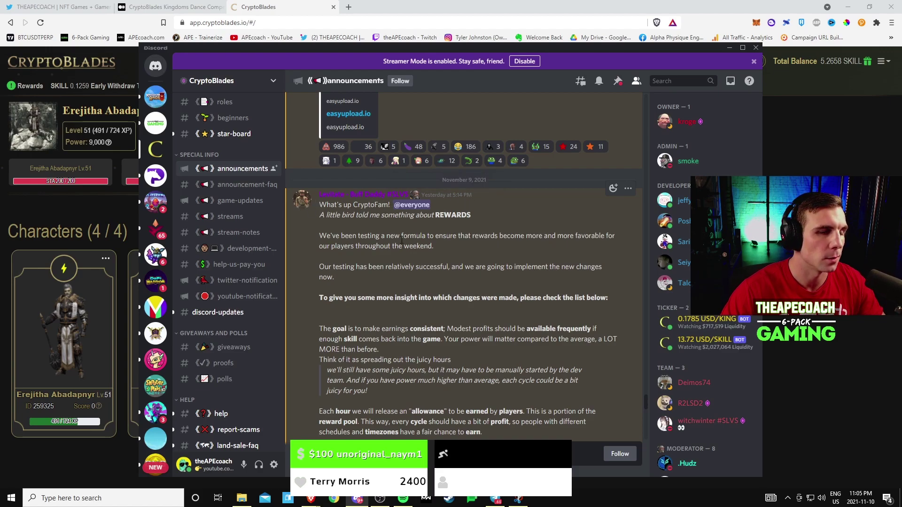
{"action": "scroll", "coordinate": [402, 242], "scroll_direction": "down", "scroll_amount": 3}
{"action": "scroll", "coordinate": [374, 258], "scroll_direction": "up", "scroll_amount": 1}
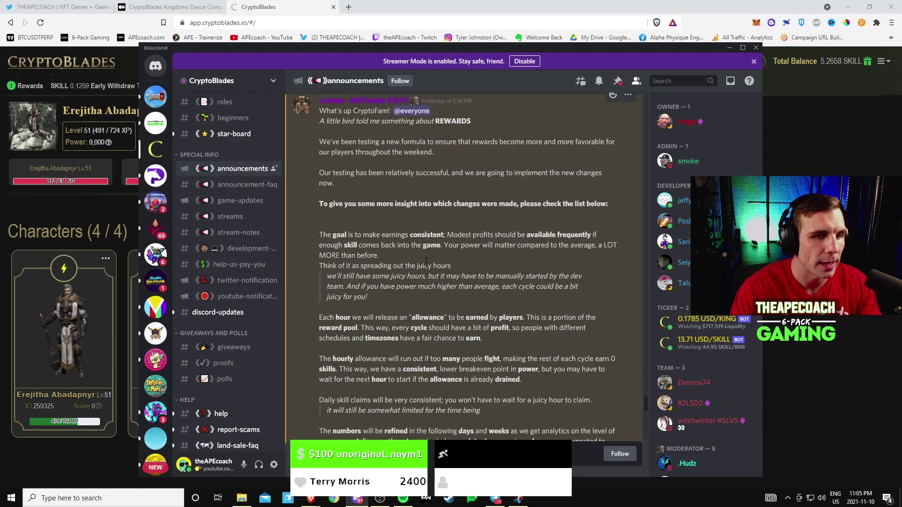
{"action": "scroll", "coordinate": [426, 263], "scroll_direction": "down", "scroll_amount": 3}
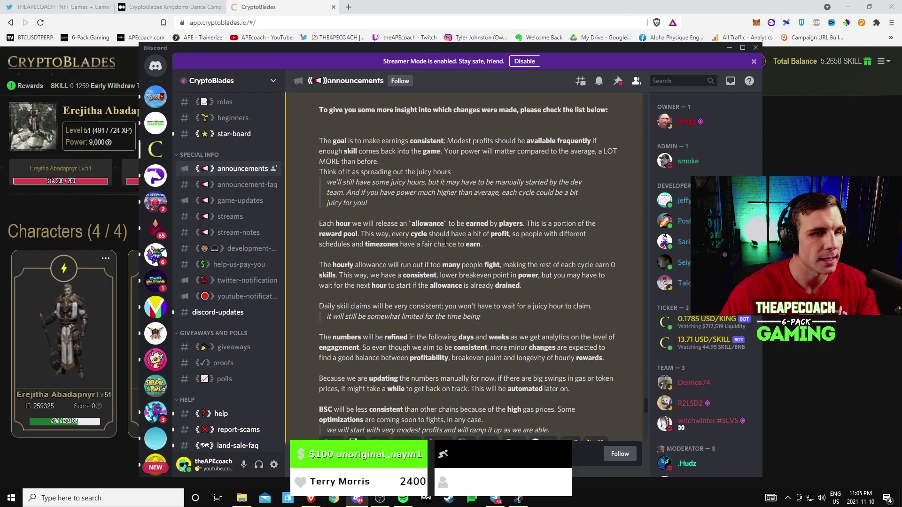
{"action": "scroll", "coordinate": [445, 243], "scroll_direction": "down", "scroll_amount": 3}
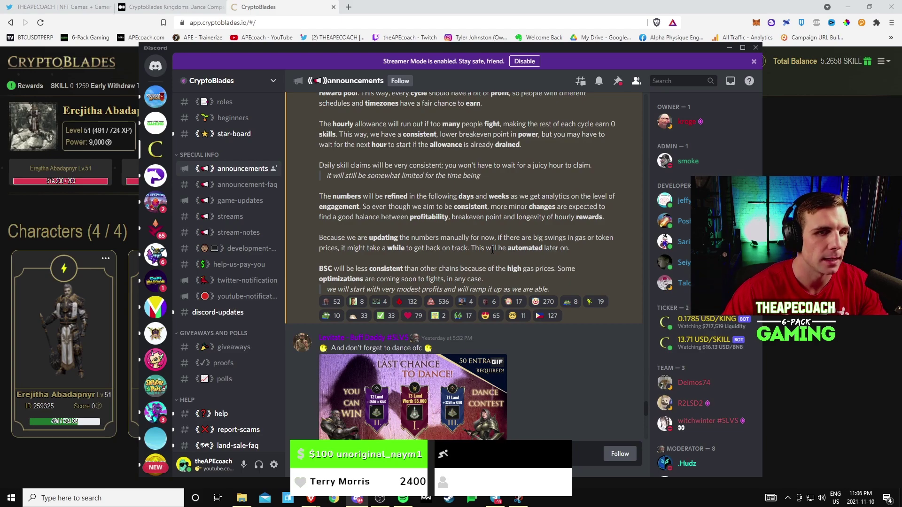
{"action": "scroll", "coordinate": [437, 285], "scroll_direction": "up", "scroll_amount": 2}
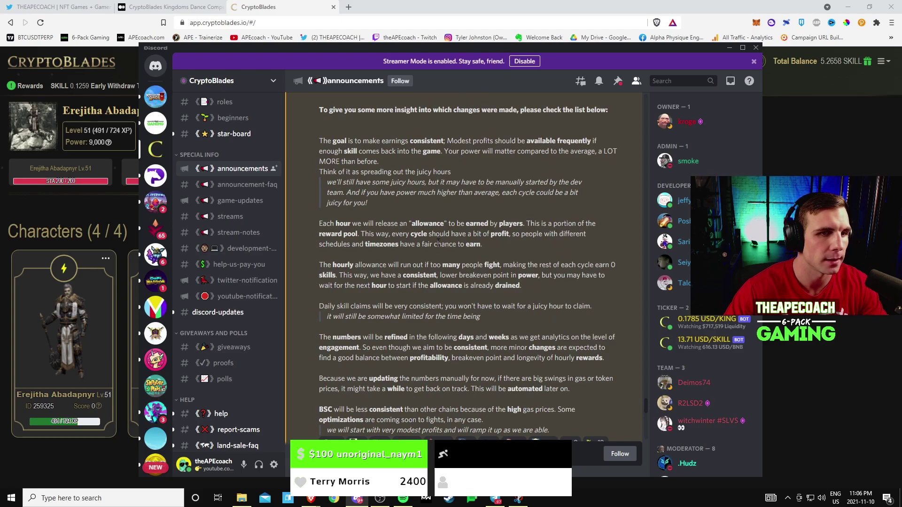
{"action": "scroll", "coordinate": [437, 285], "scroll_direction": "up", "scroll_amount": 3}
{"action": "scroll", "coordinate": [438, 282], "scroll_direction": "up", "scroll_amount": 2}
{"action": "scroll", "coordinate": [440, 281], "scroll_direction": "up", "scroll_amount": 2}
{"action": "scroll", "coordinate": [440, 281], "scroll_direction": "down", "scroll_amount": 2}
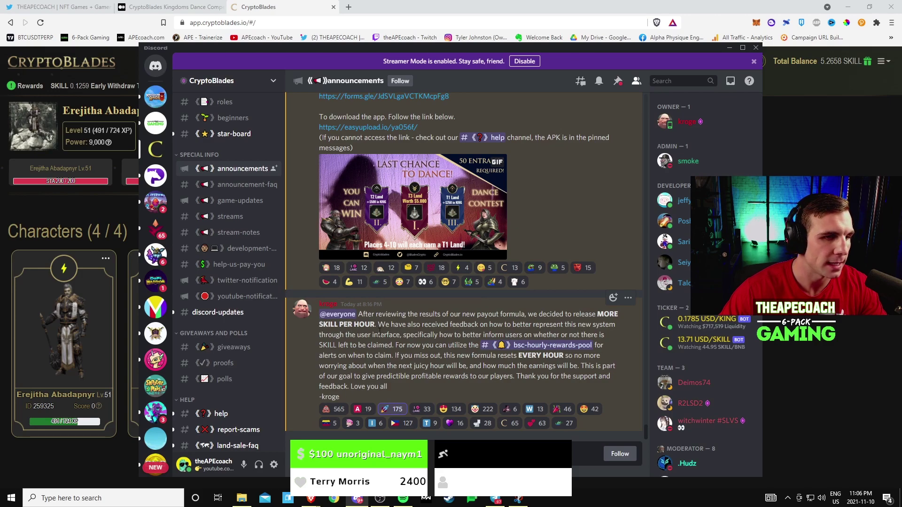
Step: Highlight 'MORE SKILL PER HOUR' and the user-feedback sentence, then move to #bsc-hourly-rewards-pool
{"action": "left_click_drag", "start_coordinate": [595, 314], "coordinate": [378, 325]}
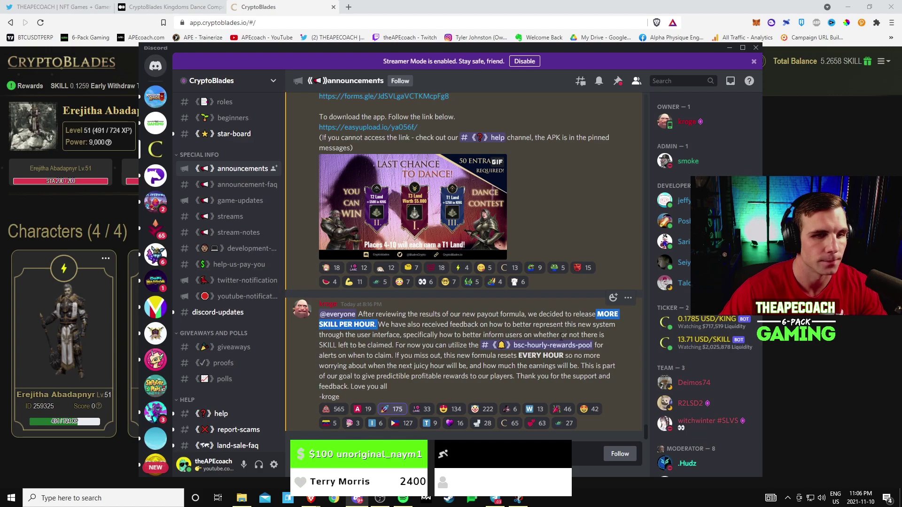
{"action": "left_click", "coordinate": [421, 344]}
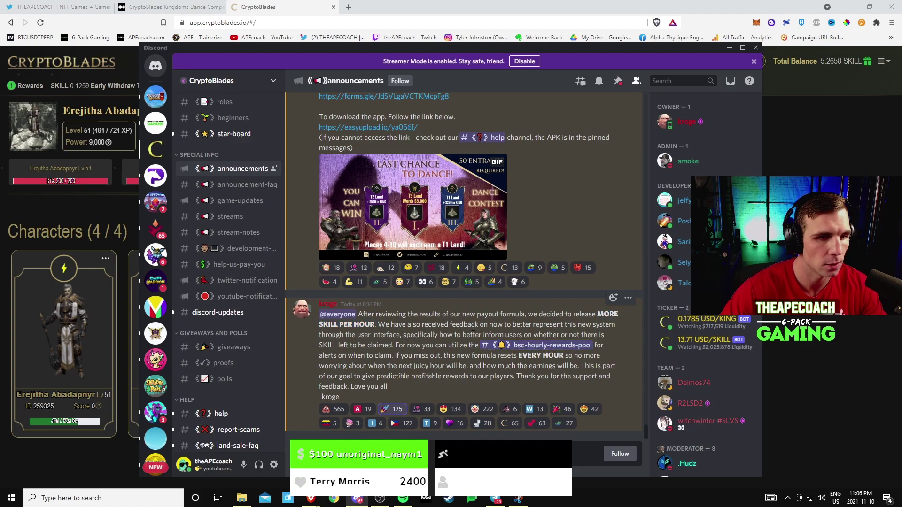
{"action": "left_click_drag", "start_coordinate": [388, 327], "coordinate": [540, 334]}
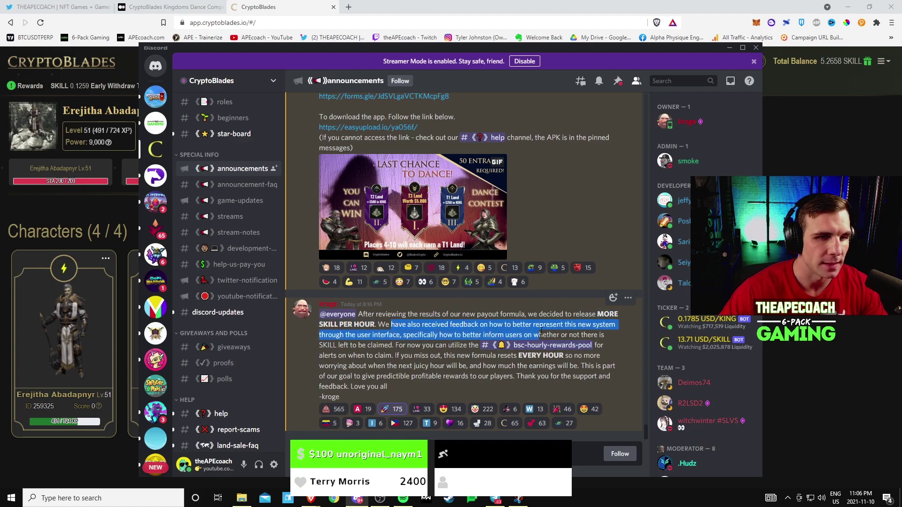
{"action": "left_click", "coordinate": [391, 335]}
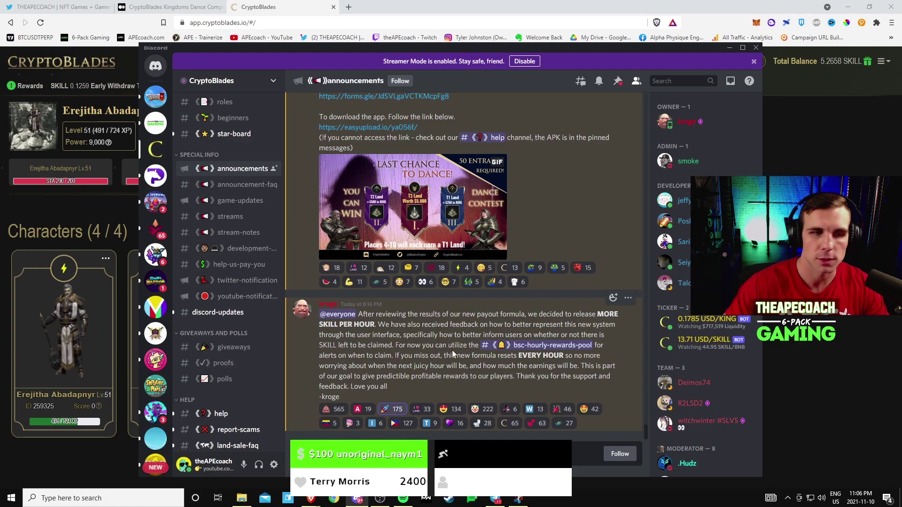
{"action": "left_click", "coordinate": [560, 350]}
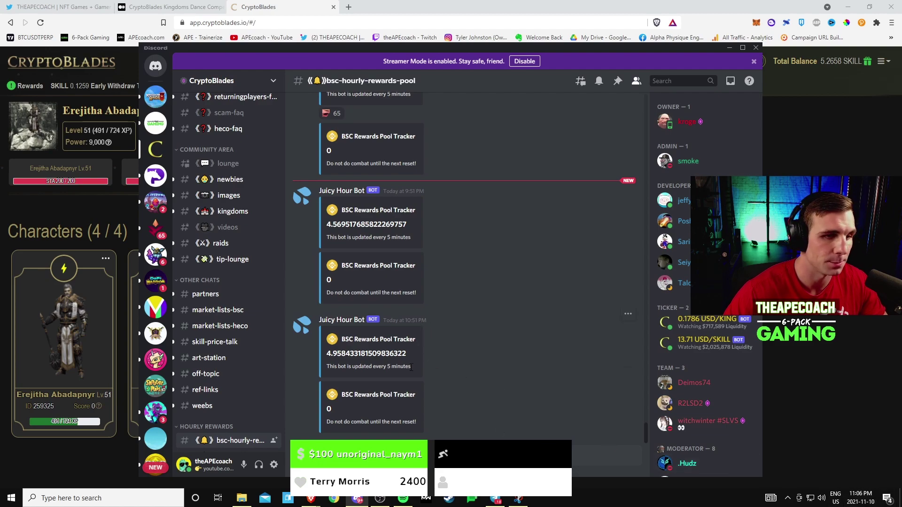
{"action": "mouse_move", "coordinate": [411, 358]}
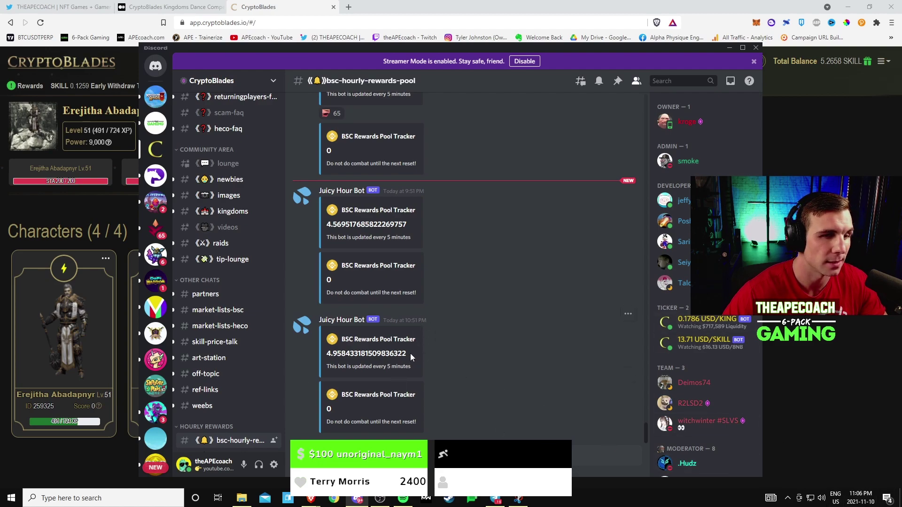
{"action": "left_click_drag", "start_coordinate": [412, 354], "coordinate": [314, 354]}
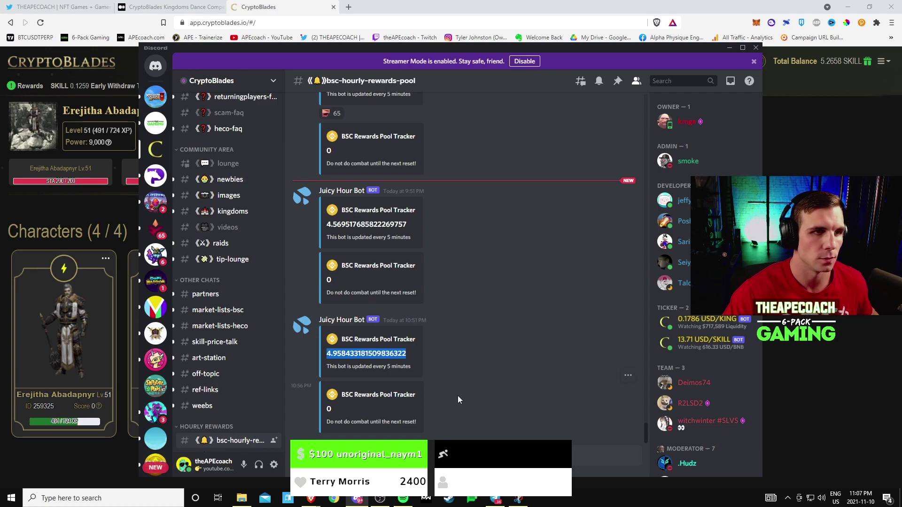
{"action": "mouse_move", "coordinate": [459, 395]}
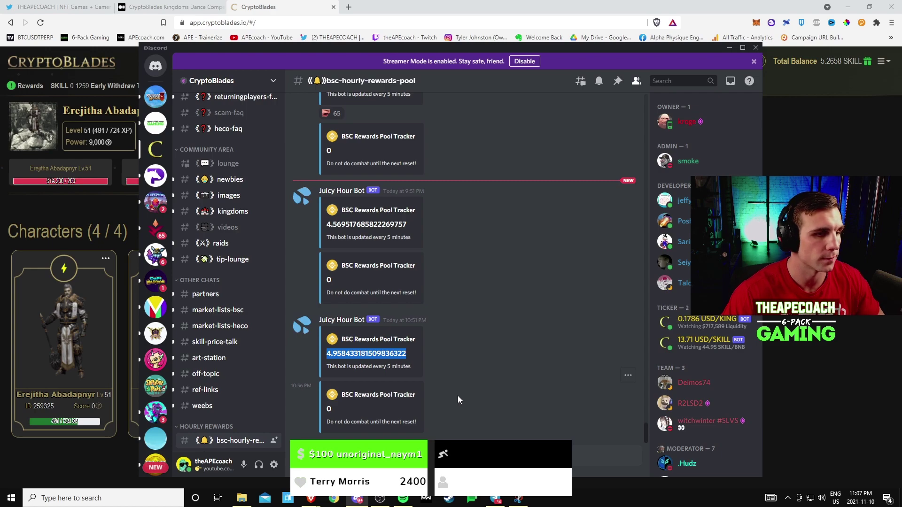
{"action": "scroll", "coordinate": [263, 414], "scroll_direction": "down", "scroll_amount": 1}
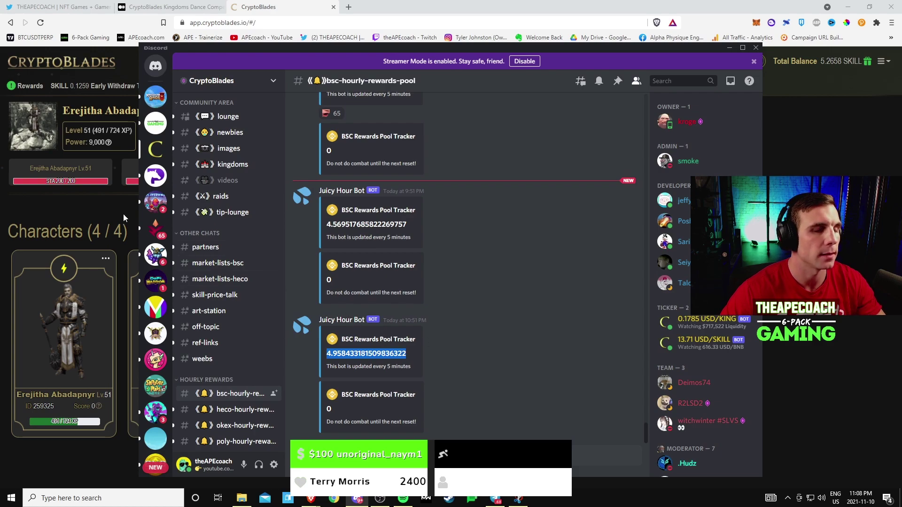
Step: Hide Discord and load cbtracker.cwsdev.net in a new browser tab via 'cb'
{"action": "left_click", "coordinate": [84, 204]}
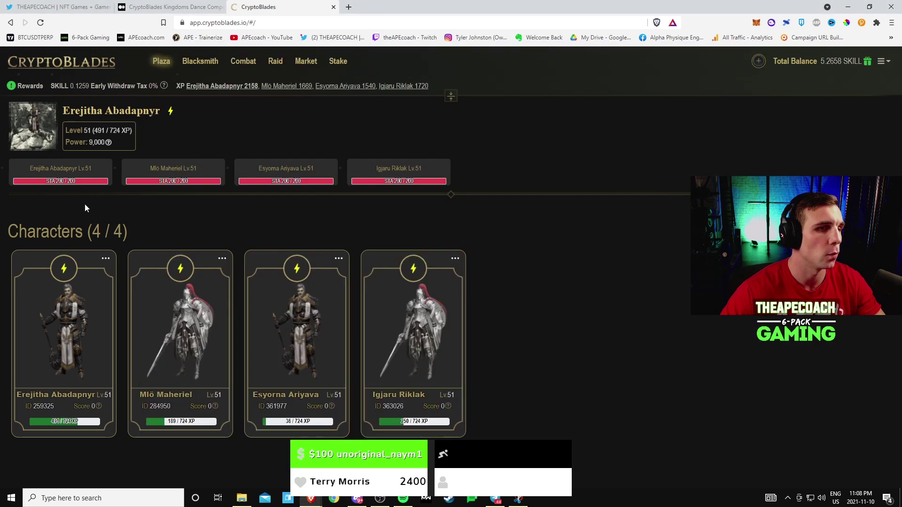
{"action": "left_click", "coordinate": [348, 7]}
{"action": "type", "text": "cbtra"}
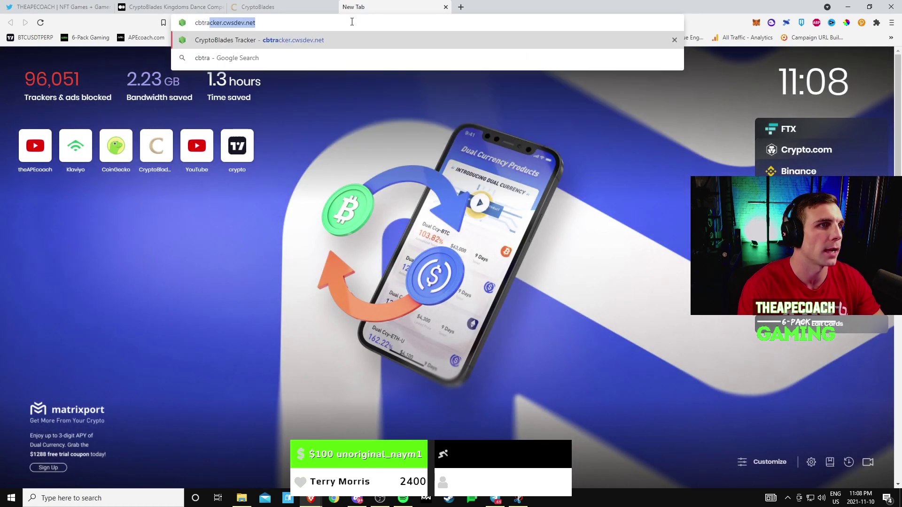
{"action": "key", "text": "Return"}
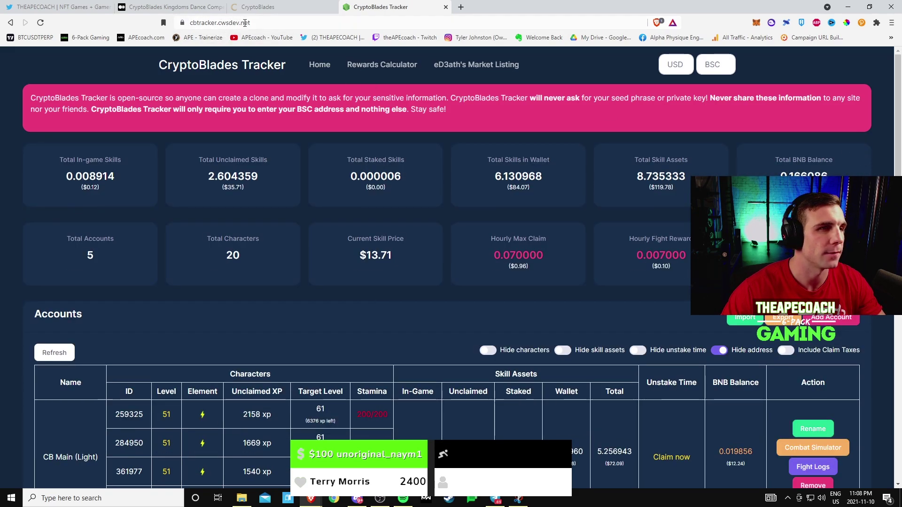
{"action": "scroll", "coordinate": [428, 354], "scroll_direction": "down", "scroll_amount": 1}
{"action": "scroll", "coordinate": [428, 353], "scroll_direction": "down", "scroll_amount": 1}
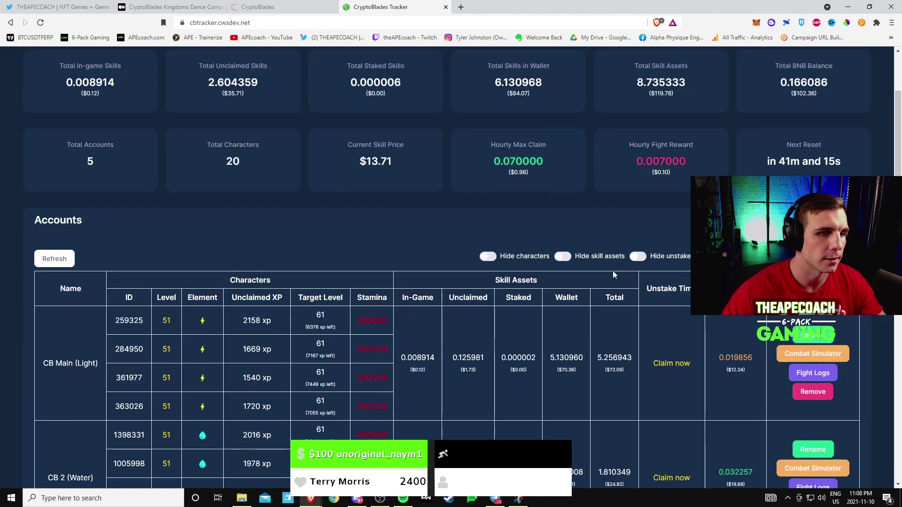
{"action": "scroll", "coordinate": [613, 277], "scroll_direction": "up", "scroll_amount": 2}
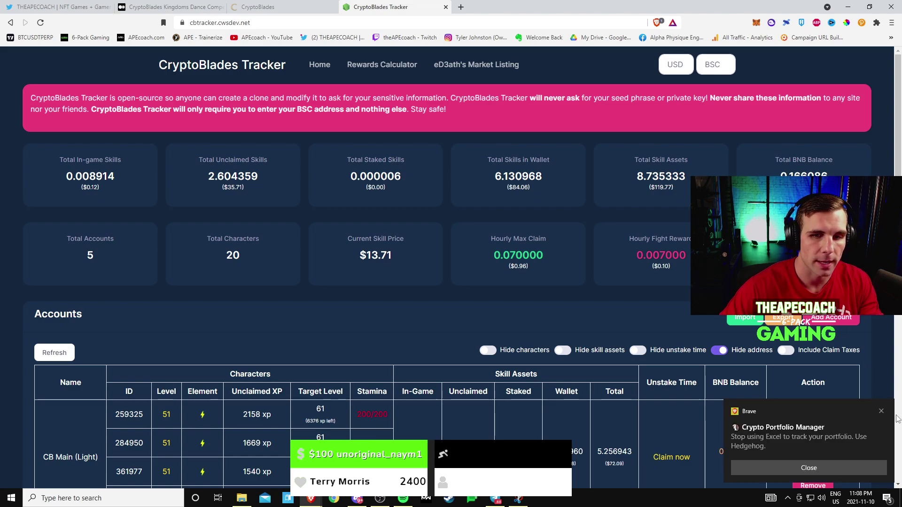
Step: Switch the CryptoBlades Tracker from BSC to the HECO network
{"action": "left_click", "coordinate": [725, 65]}
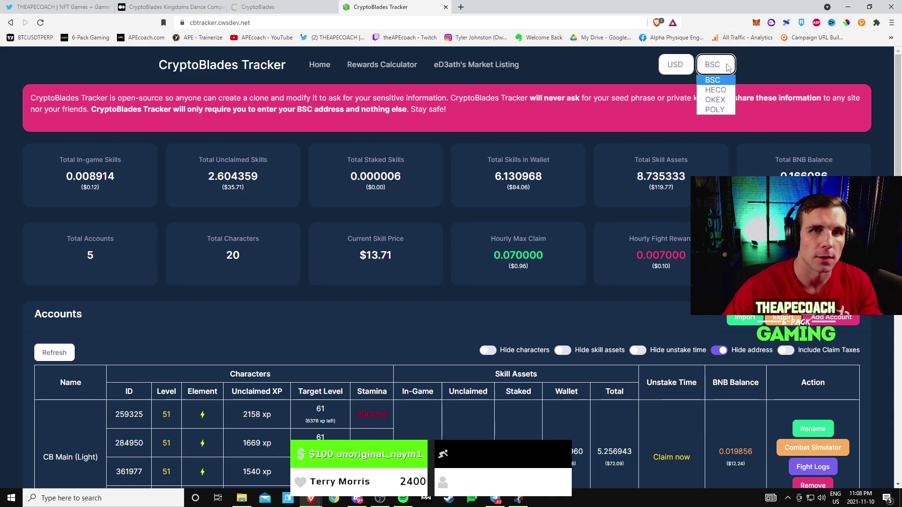
{"action": "left_click", "coordinate": [717, 90]}
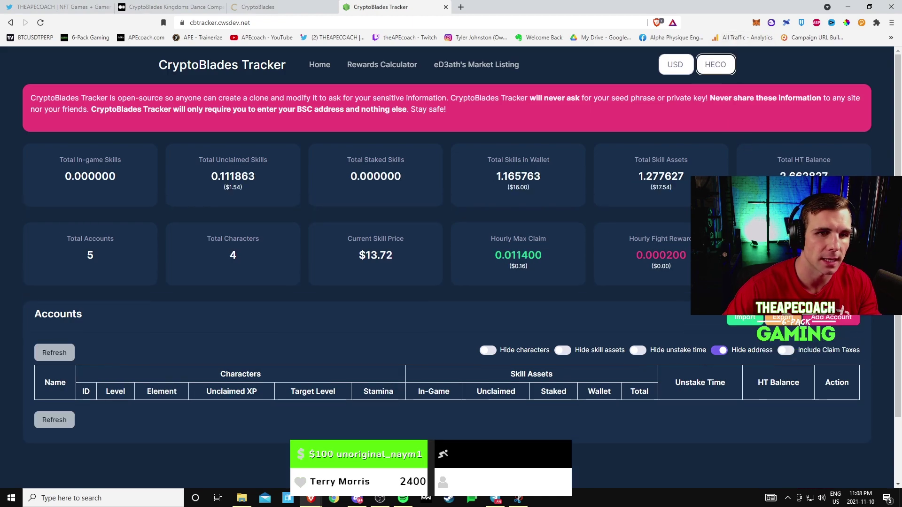
{"action": "scroll", "coordinate": [451, 282], "scroll_direction": "down", "scroll_amount": 1}
{"action": "scroll", "coordinate": [451, 282], "scroll_direction": "down", "scroll_amount": 2}
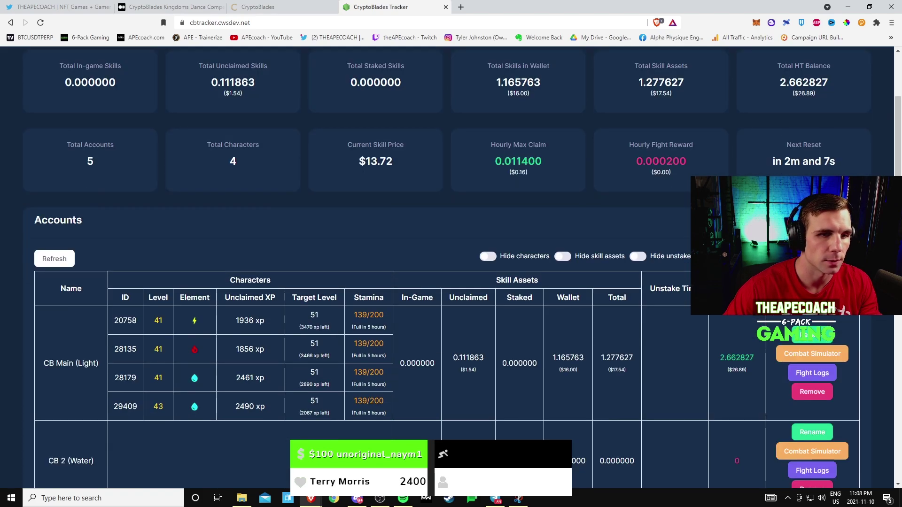
{"action": "scroll", "coordinate": [450, 282], "scroll_direction": "up", "scroll_amount": 3}
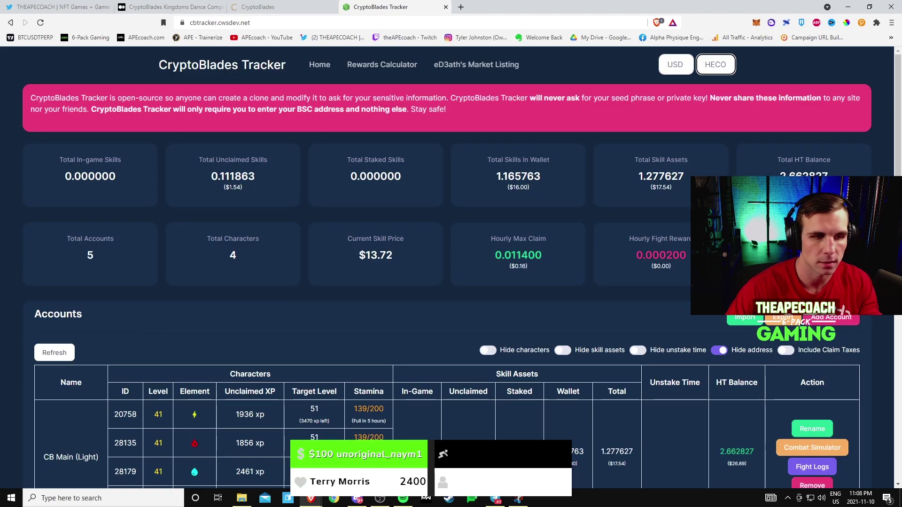
{"action": "scroll", "coordinate": [353, 370], "scroll_direction": "down", "scroll_amount": 2}
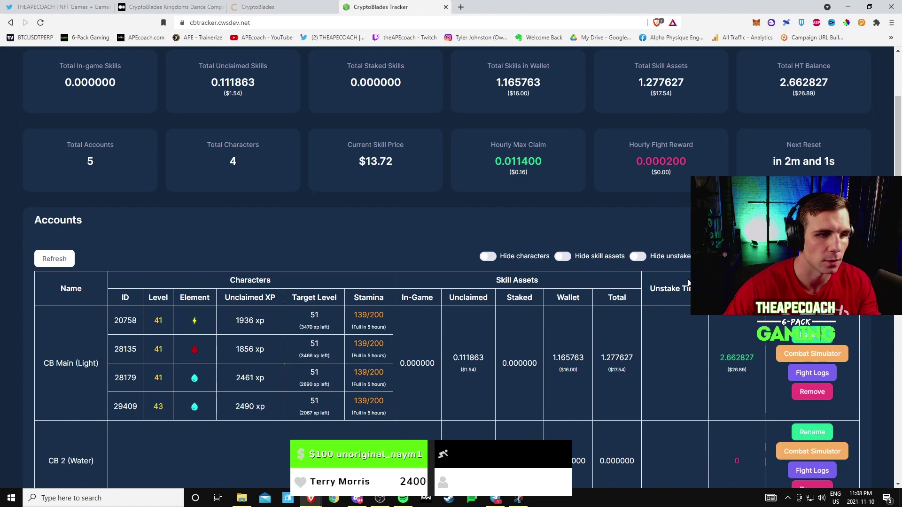
{"action": "scroll", "coordinate": [433, 354], "scroll_direction": "up", "scroll_amount": 2}
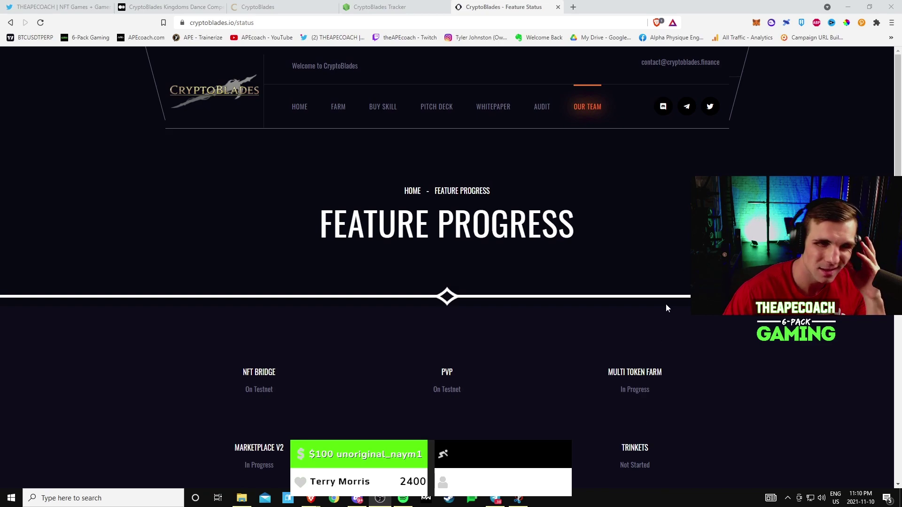
{"action": "scroll", "coordinate": [666, 308], "scroll_direction": "down", "scroll_amount": 1}
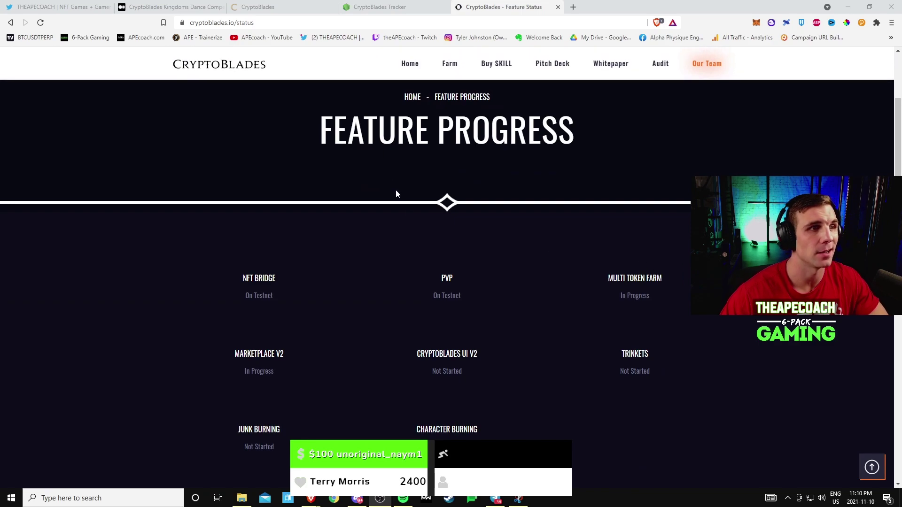
{"action": "left_click", "coordinate": [236, 23]}
{"action": "double_click", "coordinate": [281, 23]}
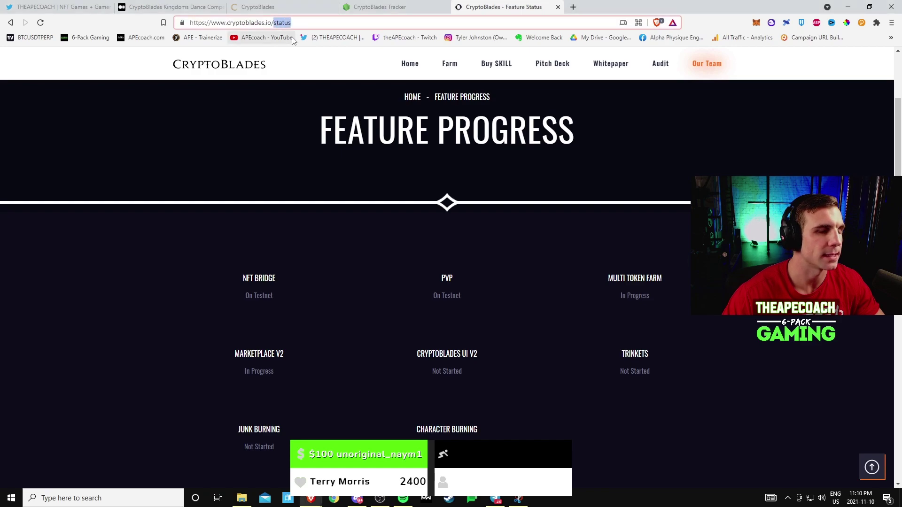
{"action": "left_click", "coordinate": [526, 260]}
{"action": "scroll", "coordinate": [566, 262], "scroll_direction": "down", "scroll_amount": 1}
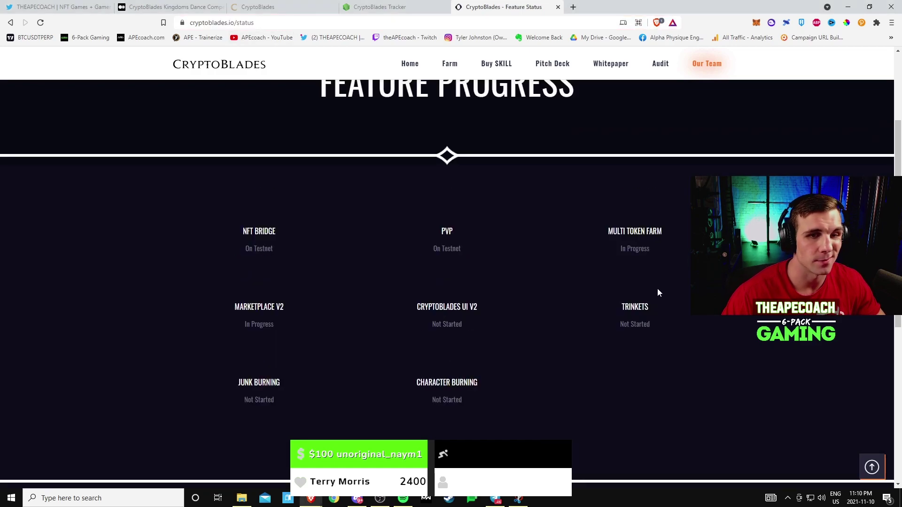
{"action": "scroll", "coordinate": [606, 342], "scroll_direction": "up", "scroll_amount": 1}
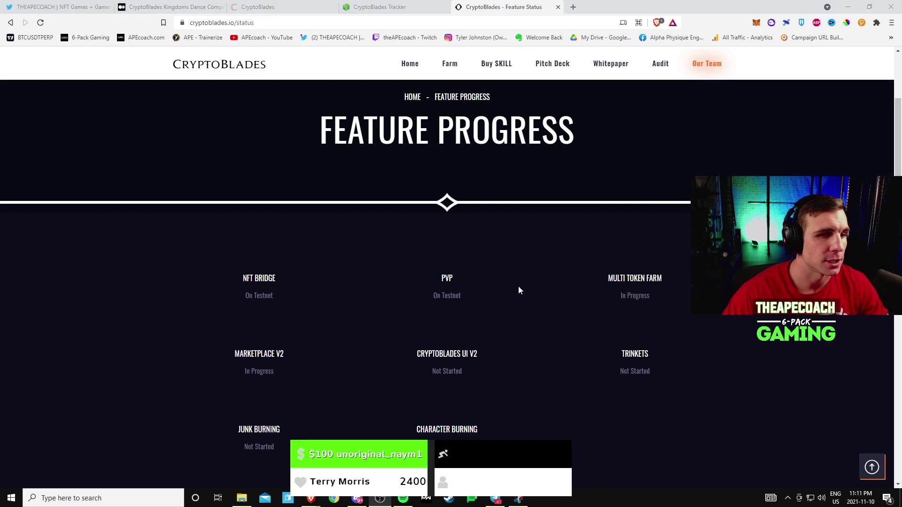
{"action": "scroll", "coordinate": [518, 290], "scroll_direction": "down", "scroll_amount": 1}
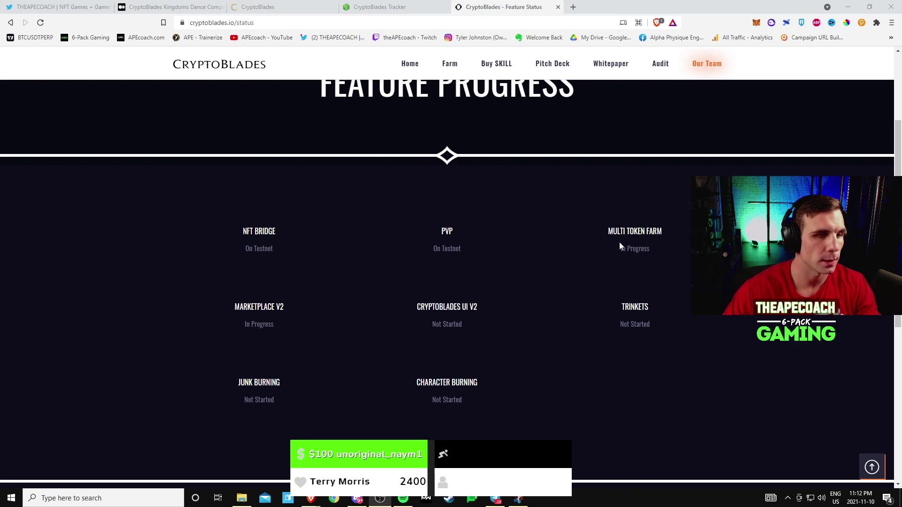
{"action": "scroll", "coordinate": [489, 283], "scroll_direction": "up", "scroll_amount": 3}
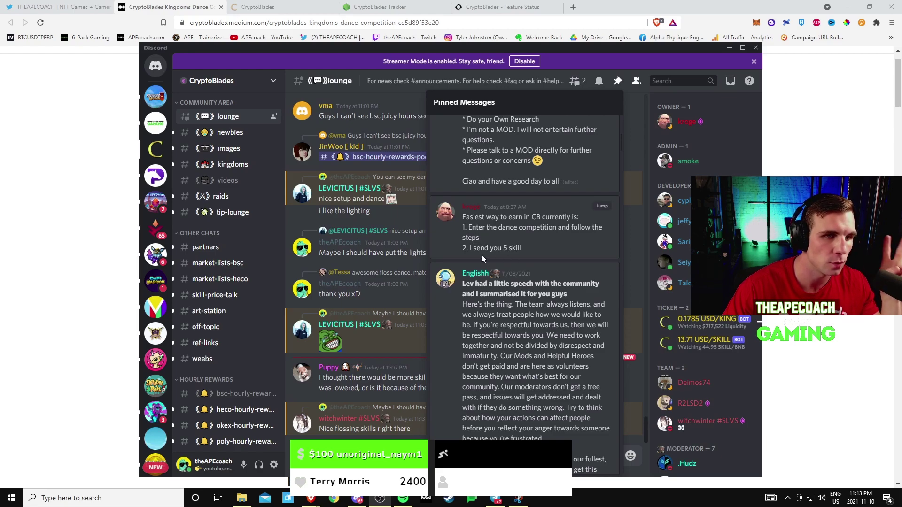
Step: Highlight the 5 skill reward in the pinned tip, then hide Discord with Alt+Tab
{"action": "left_click_drag", "start_coordinate": [490, 247], "coordinate": [522, 248]}
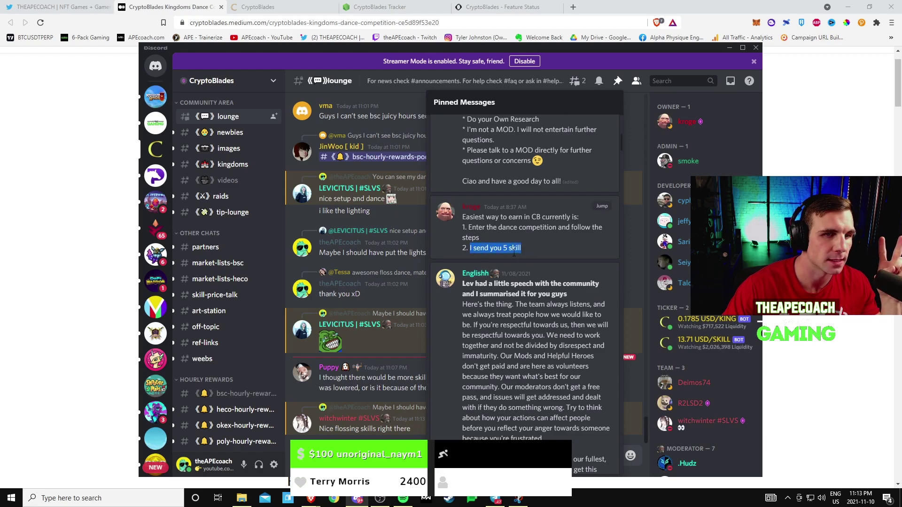
{"action": "left_click", "coordinate": [497, 248]}
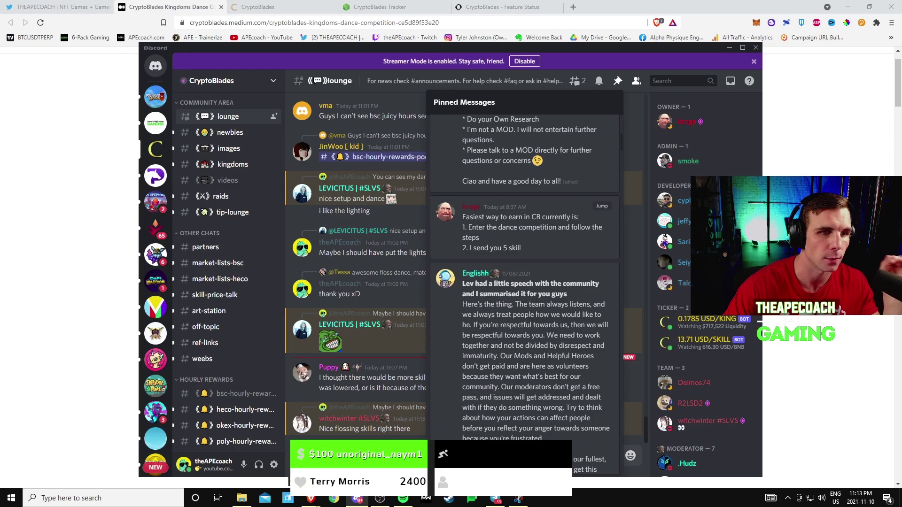
{"action": "key", "text": "alt+Tab"}
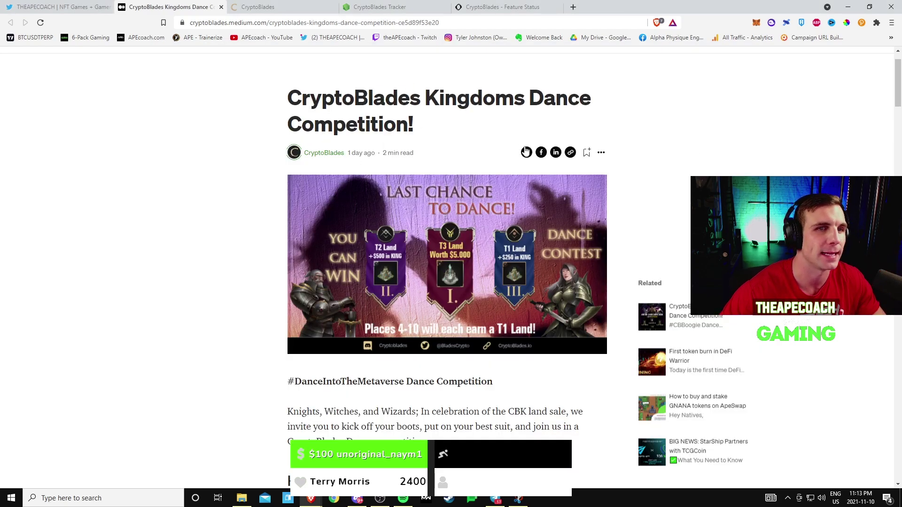
{"action": "scroll", "coordinate": [414, 134], "scroll_direction": "down", "scroll_amount": 1}
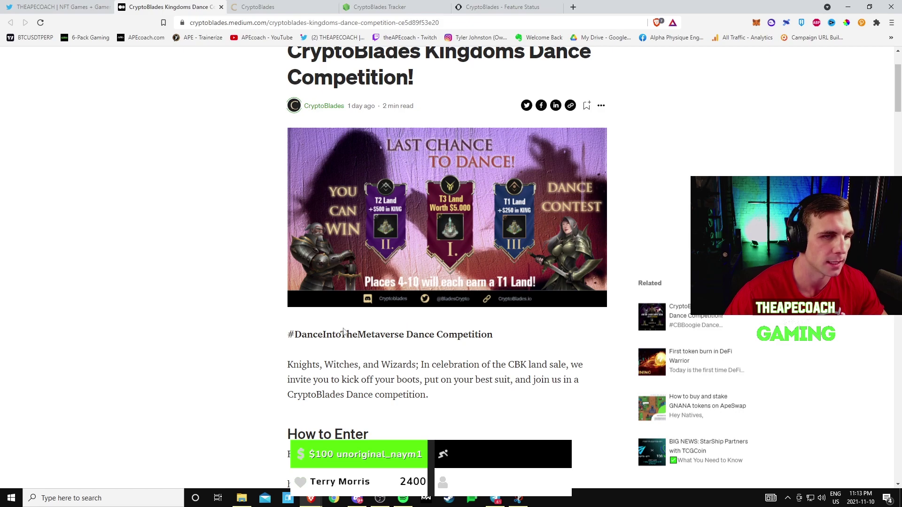
{"action": "scroll", "coordinate": [355, 356], "scroll_direction": "down", "scroll_amount": 2}
{"action": "scroll", "coordinate": [361, 280], "scroll_direction": "down", "scroll_amount": 1}
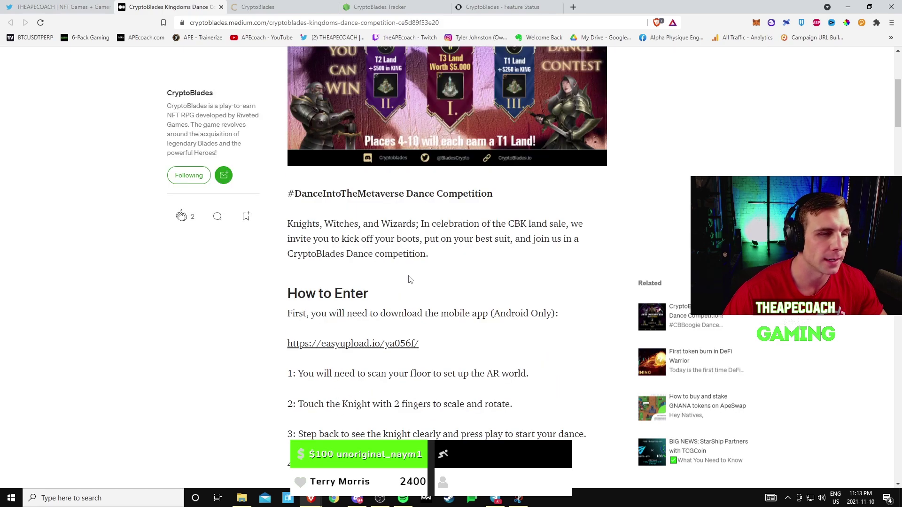
{"action": "scroll", "coordinate": [290, 262], "scroll_direction": "down", "scroll_amount": 1}
{"action": "scroll", "coordinate": [348, 268], "scroll_direction": "down", "scroll_amount": 1}
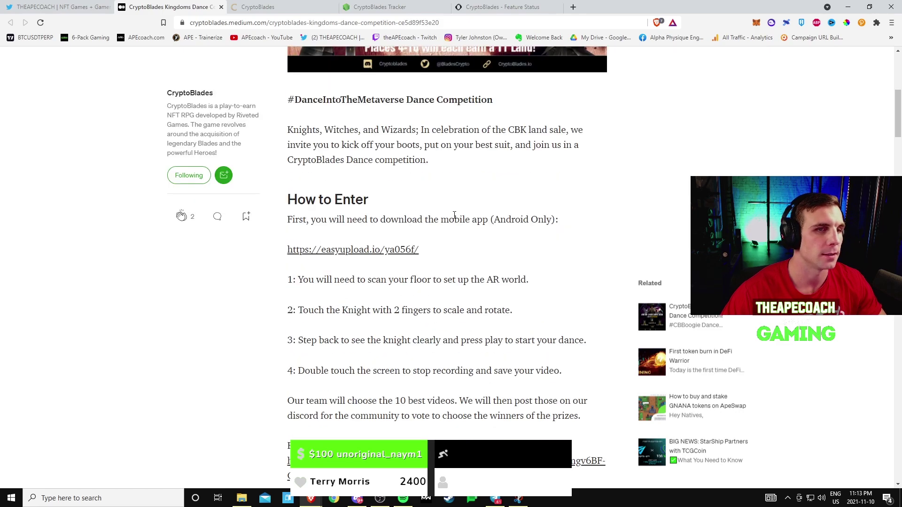
Step: Highlight 'Android Only' under How to Enter and follow the easyupload.io app link
{"action": "left_click_drag", "start_coordinate": [555, 220], "coordinate": [503, 220]}
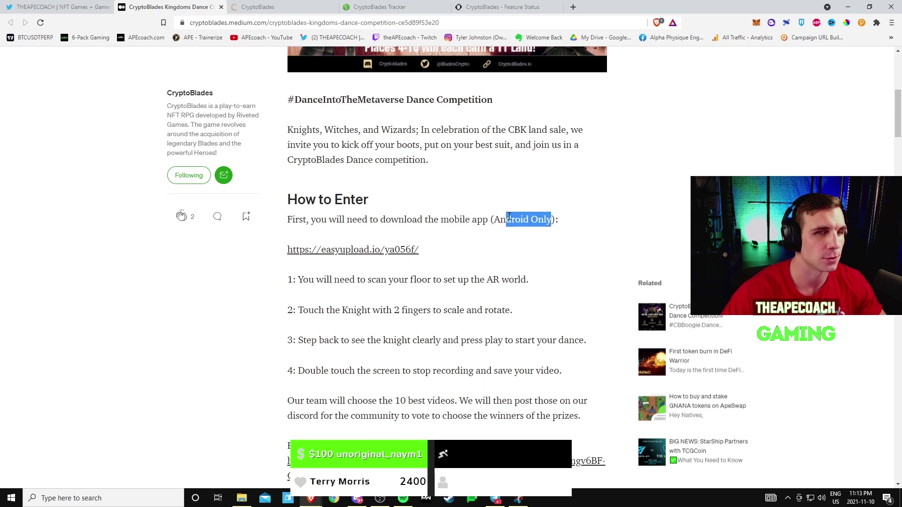
{"action": "left_click", "coordinate": [365, 251]}
{"action": "scroll", "coordinate": [381, 259], "scroll_direction": "down", "scroll_amount": 1}
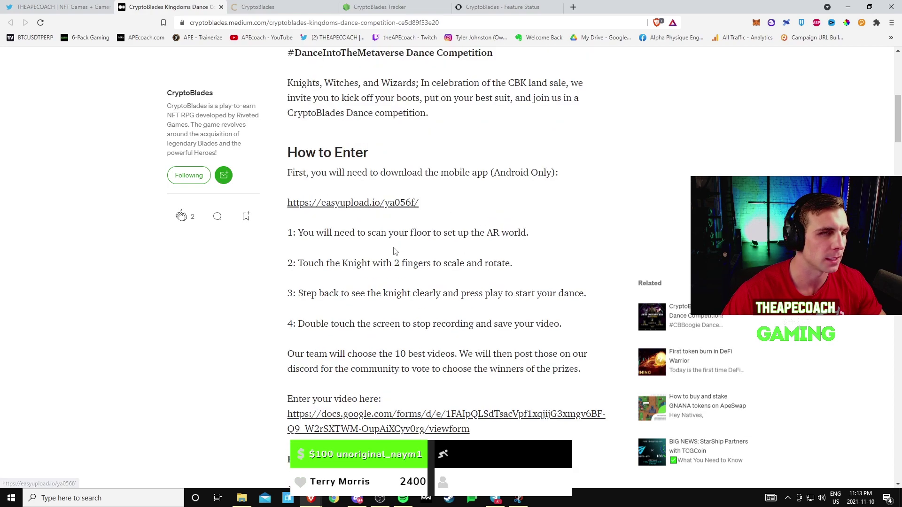
{"action": "left_click", "coordinate": [372, 205]}
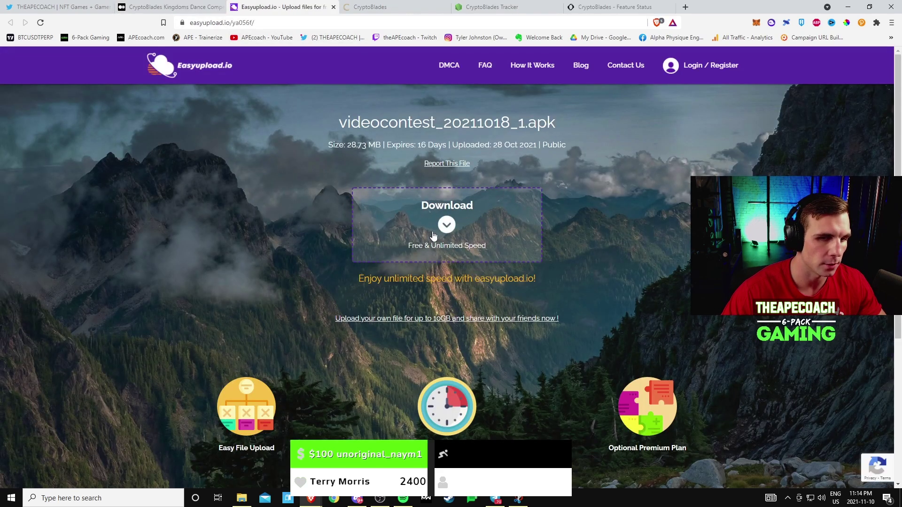
Step: Close the Easyupload.io videocontest APK download tab
{"action": "left_click", "coordinate": [333, 7]}
{"action": "scroll", "coordinate": [383, 232], "scroll_direction": "down", "scroll_amount": 1}
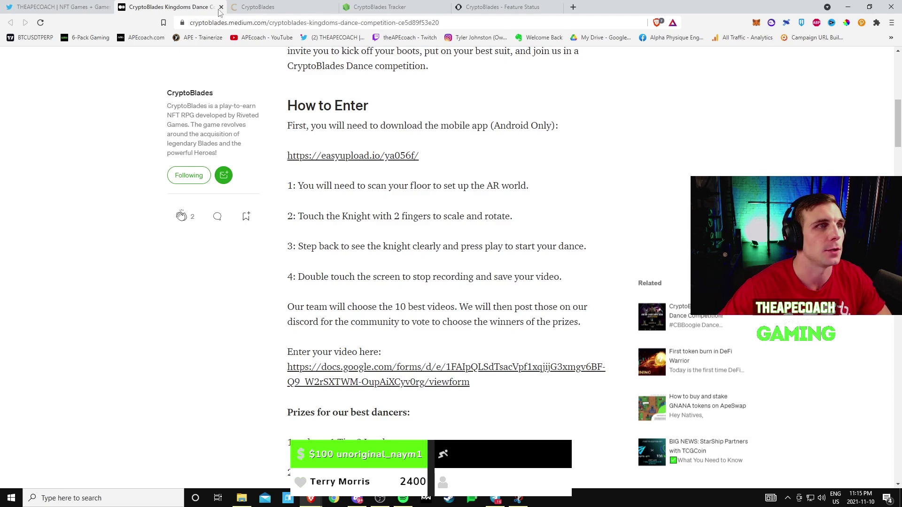
Step: Return to the tweet, rewind the dance video to 0:00, pause it and play it again
{"action": "left_click", "coordinate": [98, 9]}
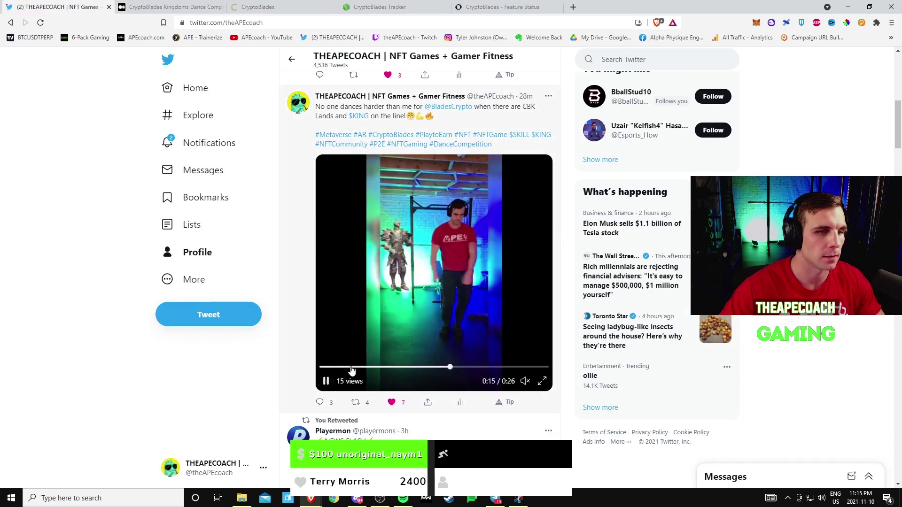
{"action": "left_click", "coordinate": [351, 372]}
{"action": "left_click", "coordinate": [321, 368]}
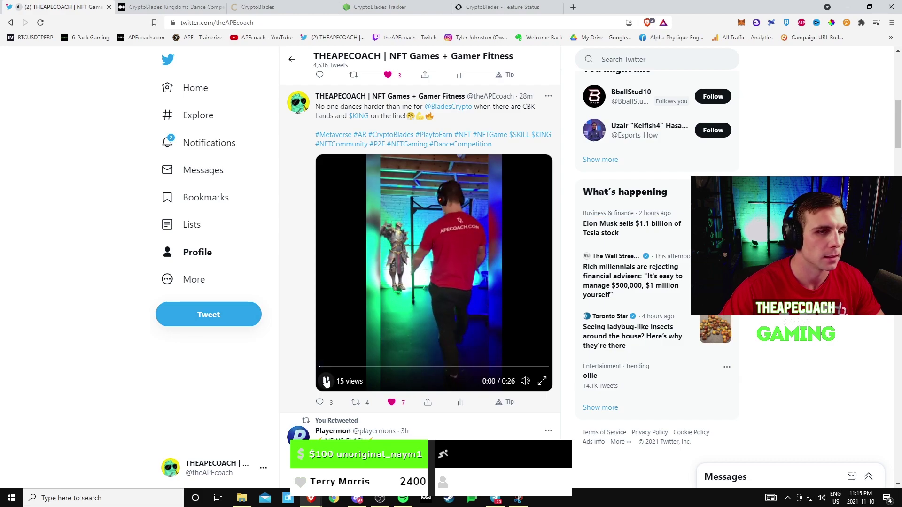
{"action": "left_click", "coordinate": [326, 381]}
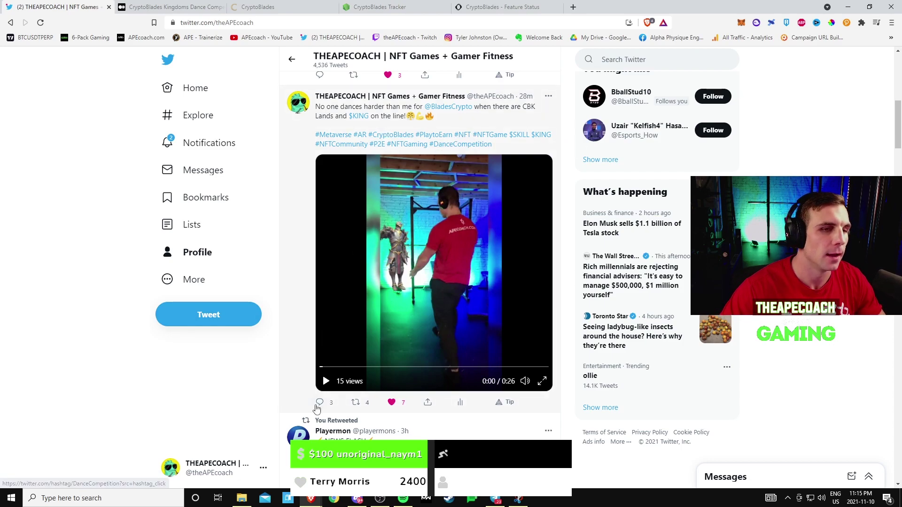
{"action": "left_click", "coordinate": [327, 382]}
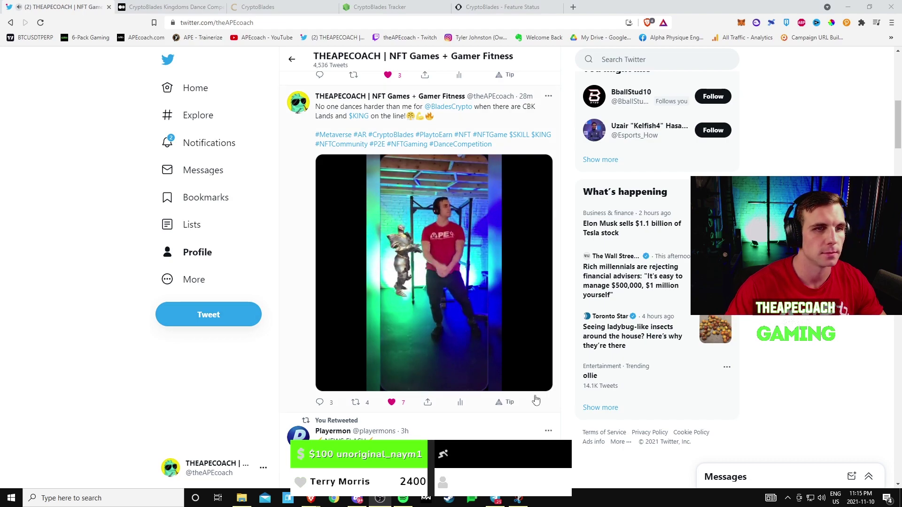
Step: Watch the dance video full screen, then leave full screen with Escape
{"action": "left_click", "coordinate": [542, 381]}
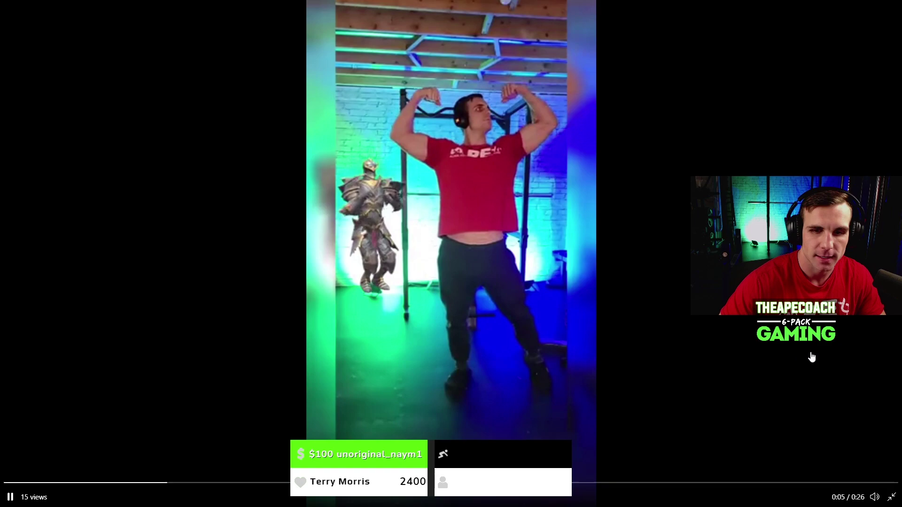
{"action": "key", "text": "Escape"}
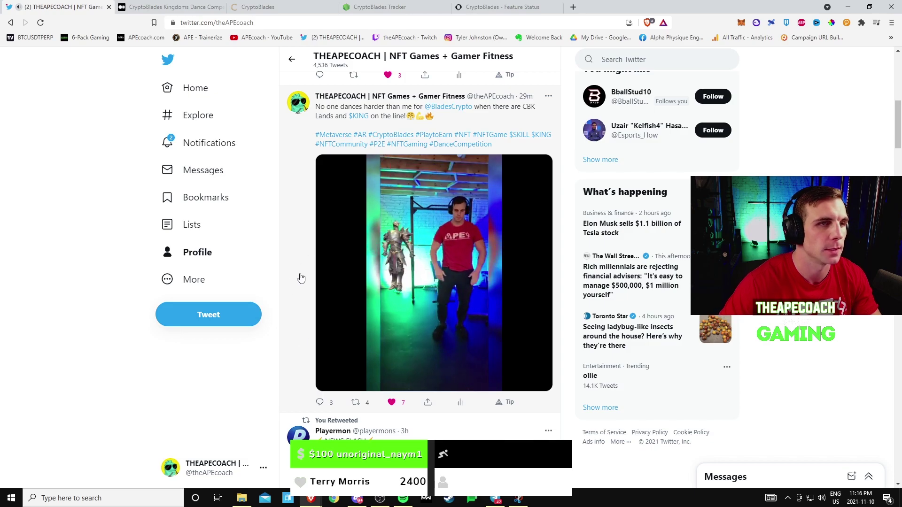
{"action": "scroll", "coordinate": [306, 260], "scroll_direction": "up", "scroll_amount": 2}
{"action": "scroll", "coordinate": [307, 262], "scroll_direction": "down", "scroll_amount": 1}
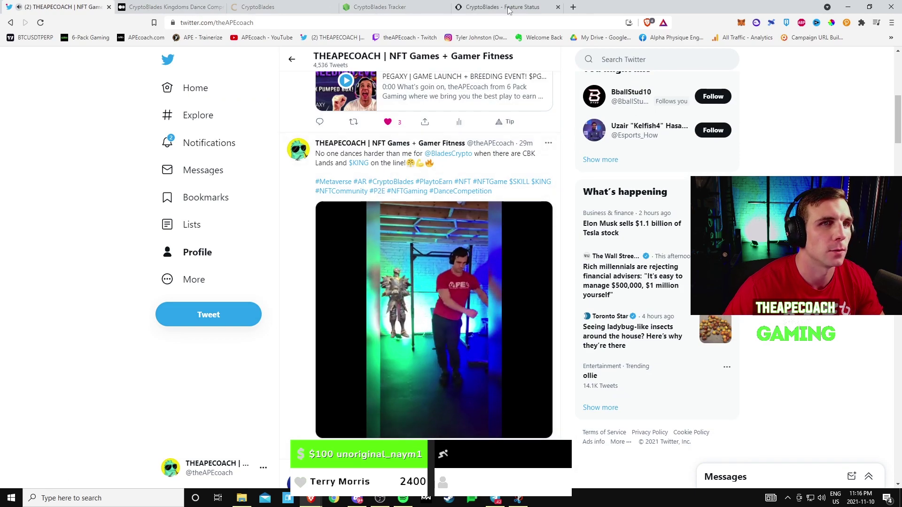
Step: Switch to the CryptoBlades Kingdoms Dance Competition Medium article tab
{"action": "left_click", "coordinate": [156, 9]}
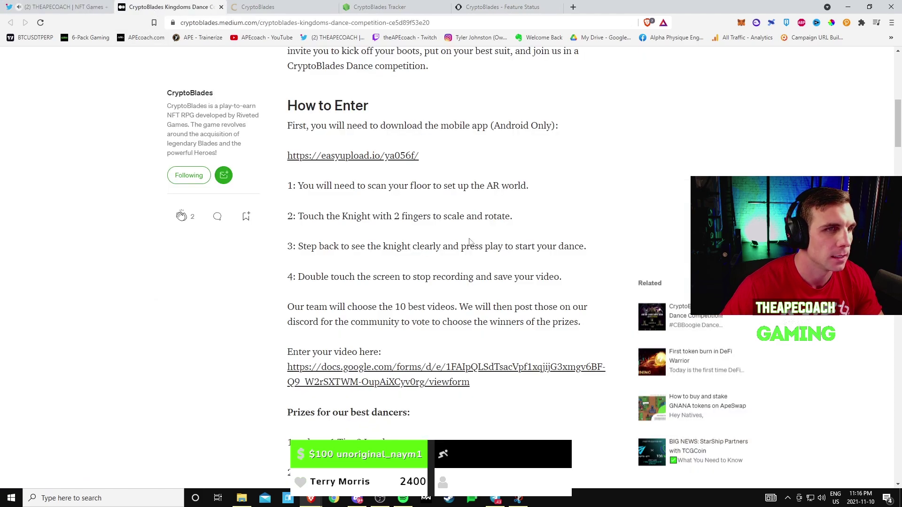
{"action": "scroll", "coordinate": [471, 242], "scroll_direction": "down", "scroll_amount": 2}
{"action": "scroll", "coordinate": [461, 223], "scroll_direction": "down", "scroll_amount": 2}
{"action": "scroll", "coordinate": [447, 217], "scroll_direction": "up", "scroll_amount": 2}
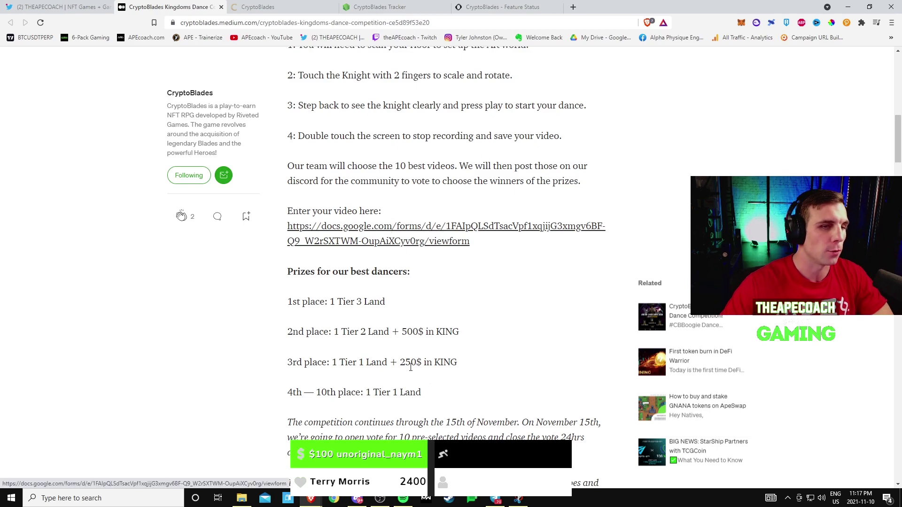
{"action": "left_click_drag", "start_coordinate": [425, 400], "coordinate": [274, 293]}
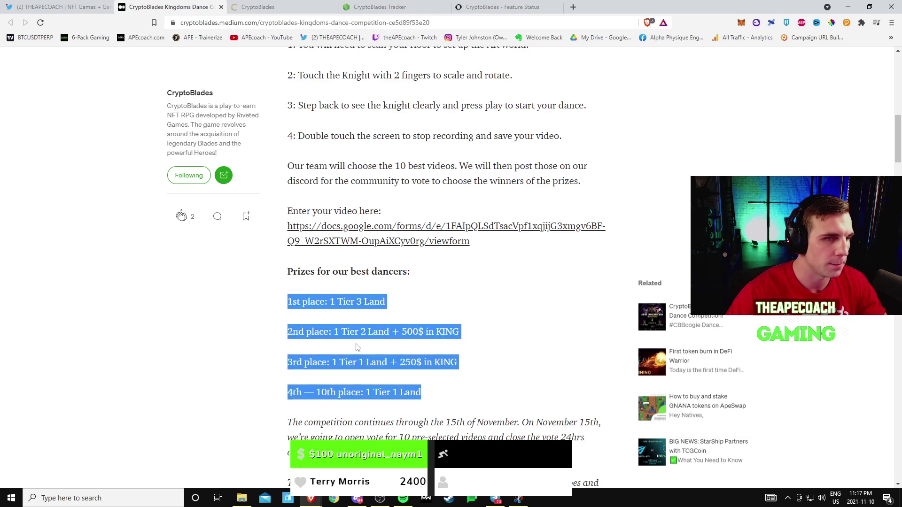
{"action": "left_click", "coordinate": [405, 385]}
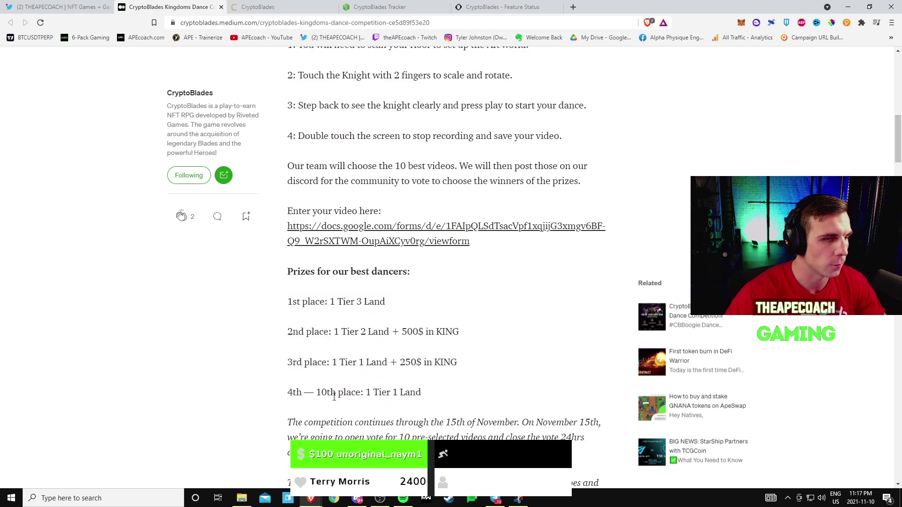
{"action": "left_click_drag", "start_coordinate": [424, 397], "coordinate": [366, 395]}
{"action": "left_click", "coordinate": [439, 397]}
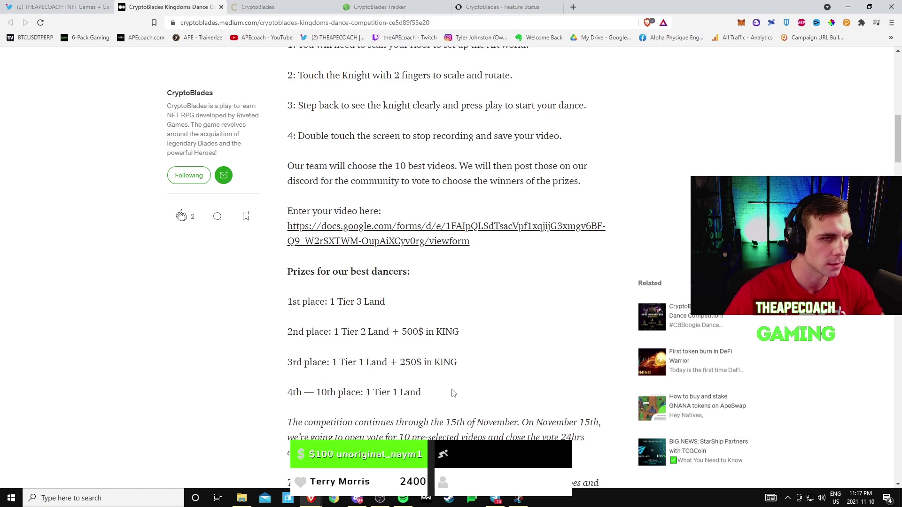
{"action": "left_click_drag", "start_coordinate": [286, 364], "coordinate": [456, 365]}
{"action": "left_click", "coordinate": [420, 364]}
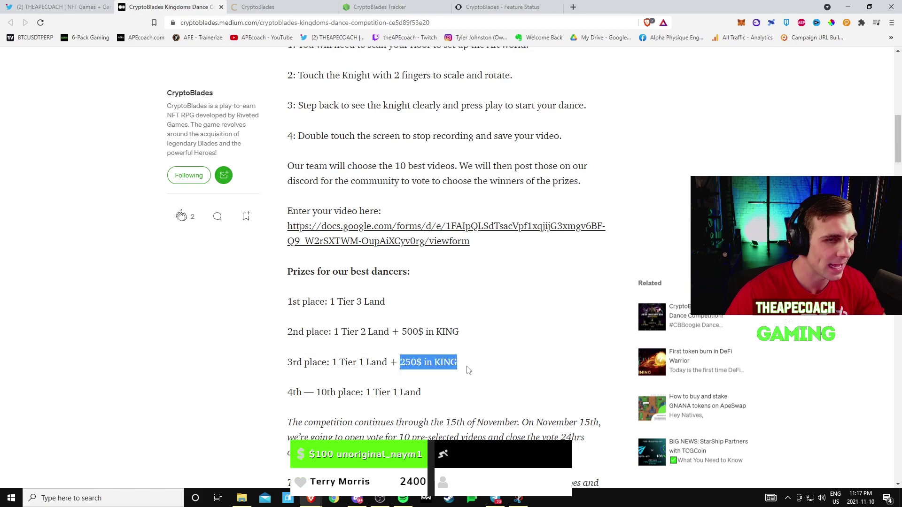
{"action": "left_click", "coordinate": [481, 368]}
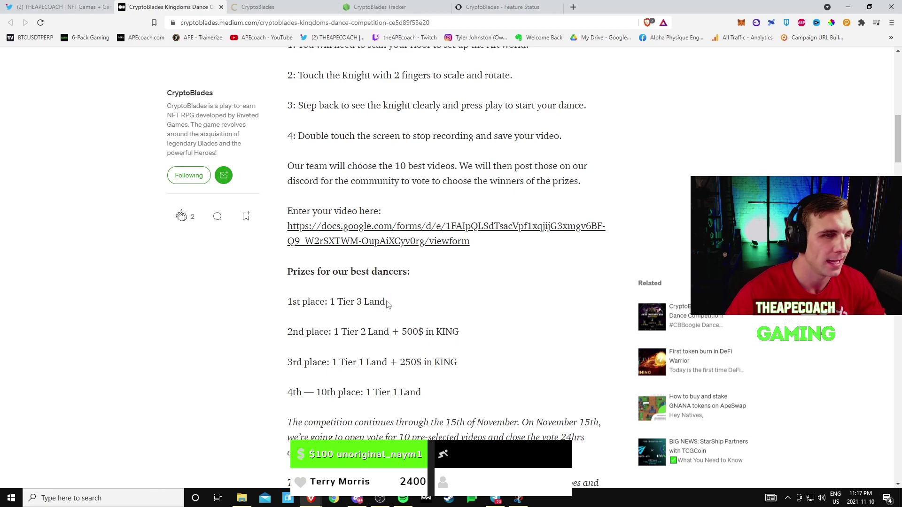
{"action": "left_click_drag", "start_coordinate": [399, 302], "coordinate": [287, 300]}
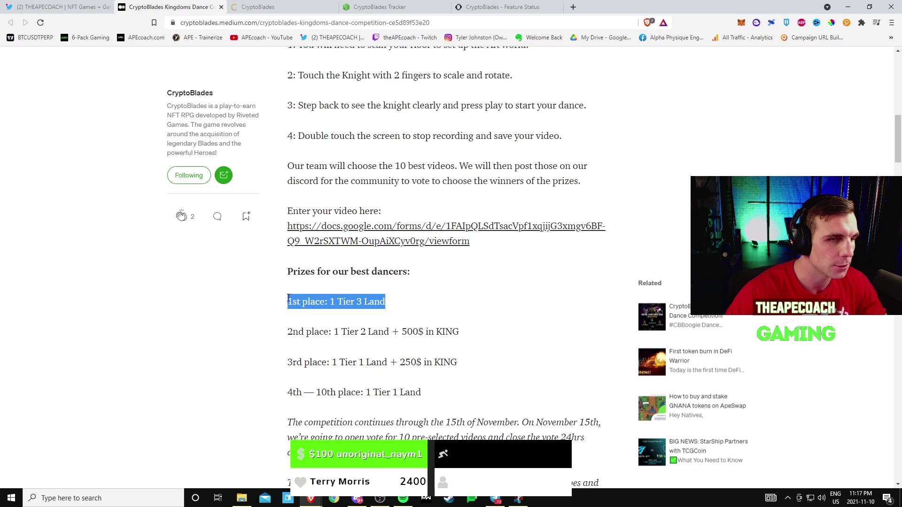
{"action": "left_click", "coordinate": [415, 302]}
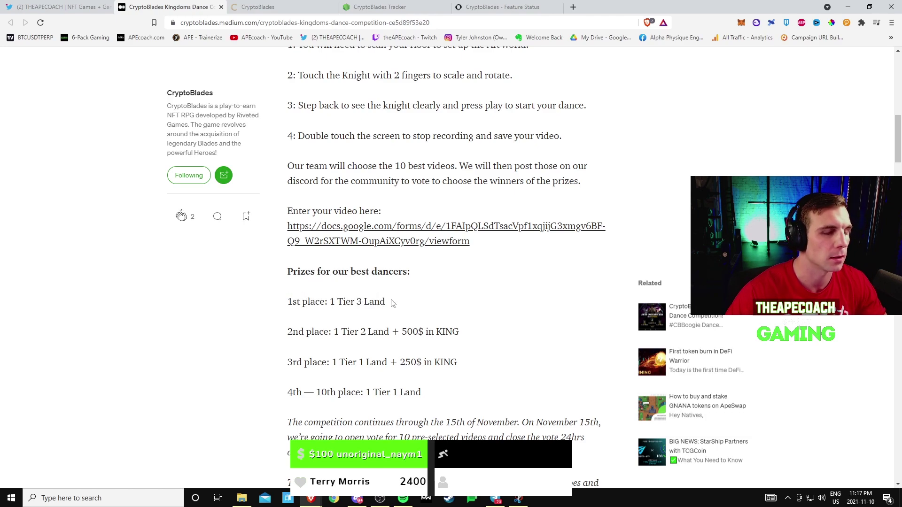
{"action": "left_click_drag", "start_coordinate": [392, 302], "coordinate": [260, 304]}
{"action": "left_click", "coordinate": [427, 303]}
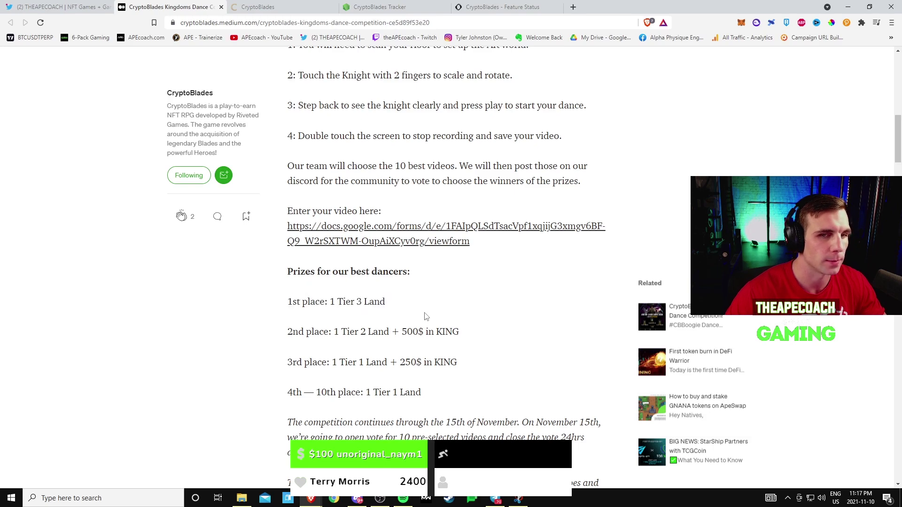
{"action": "scroll", "coordinate": [415, 318], "scroll_direction": "up", "scroll_amount": 2}
{"action": "scroll", "coordinate": [413, 314], "scroll_direction": "up", "scroll_amount": 5}
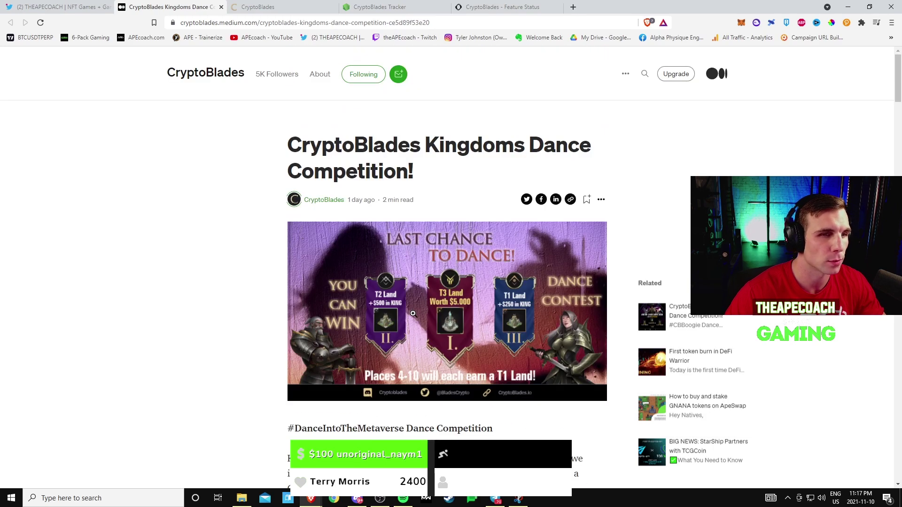
{"action": "scroll", "coordinate": [412, 314], "scroll_direction": "down", "scroll_amount": 1}
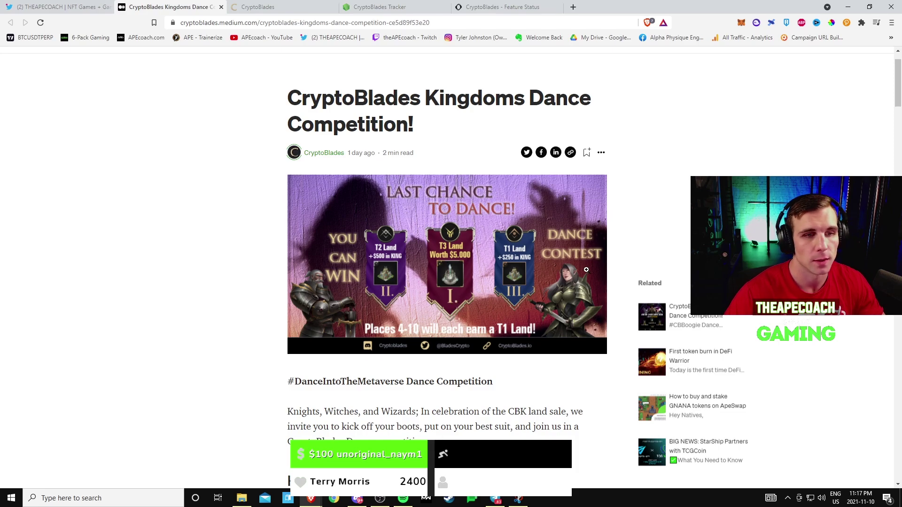
{"action": "scroll", "coordinate": [579, 252], "scroll_direction": "down", "scroll_amount": 2}
{"action": "scroll", "coordinate": [523, 260], "scroll_direction": "up", "scroll_amount": 2}
{"action": "scroll", "coordinate": [502, 252], "scroll_direction": "down", "scroll_amount": 4}
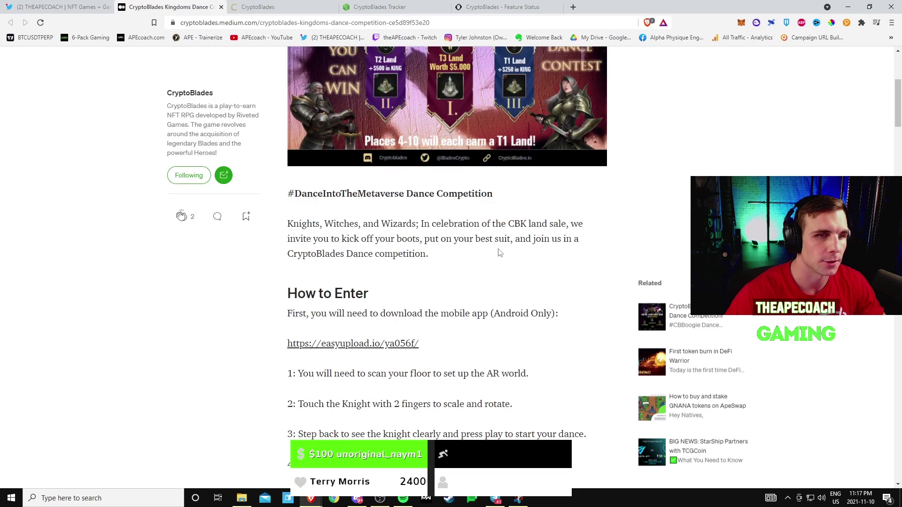
{"action": "scroll", "coordinate": [501, 250], "scroll_direction": "down", "scroll_amount": 1}
{"action": "scroll", "coordinate": [497, 248], "scroll_direction": "down", "scroll_amount": 5}
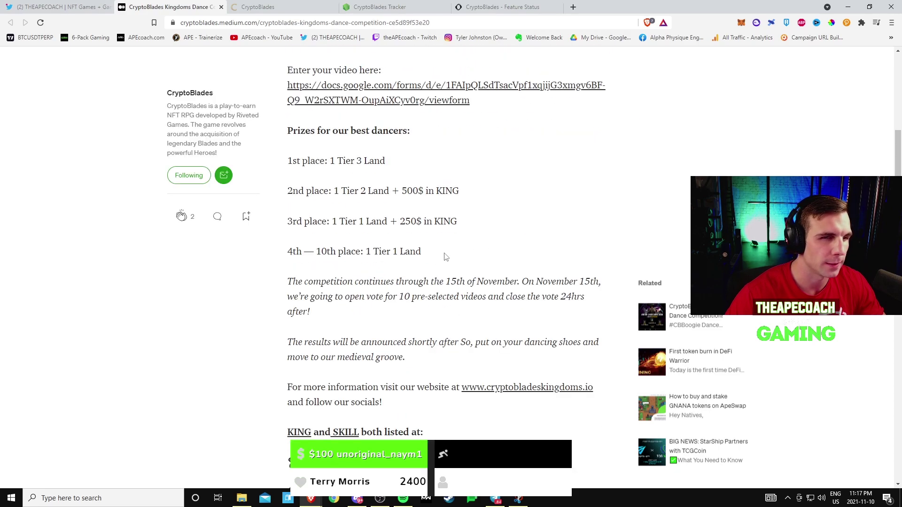
{"action": "scroll", "coordinate": [444, 256], "scroll_direction": "down", "scroll_amount": 2}
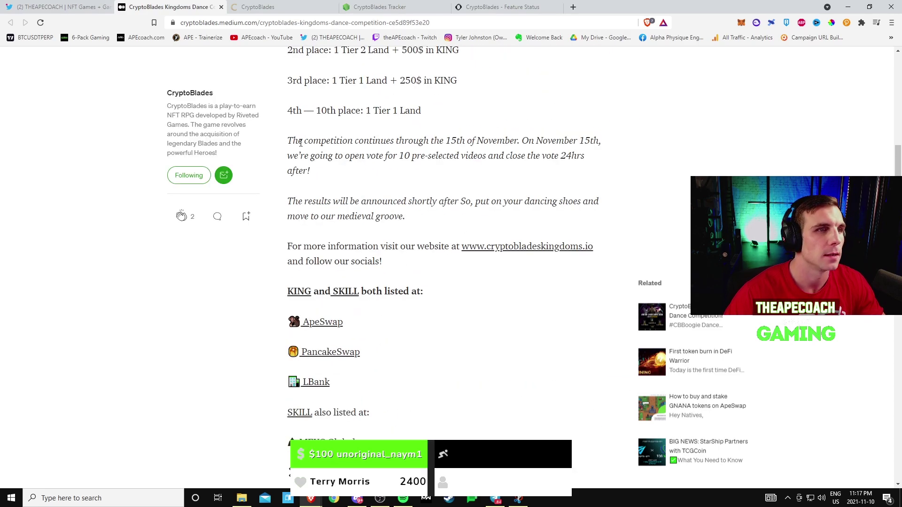
{"action": "left_click_drag", "start_coordinate": [300, 141], "coordinate": [497, 142]}
{"action": "left_click", "coordinate": [478, 149]}
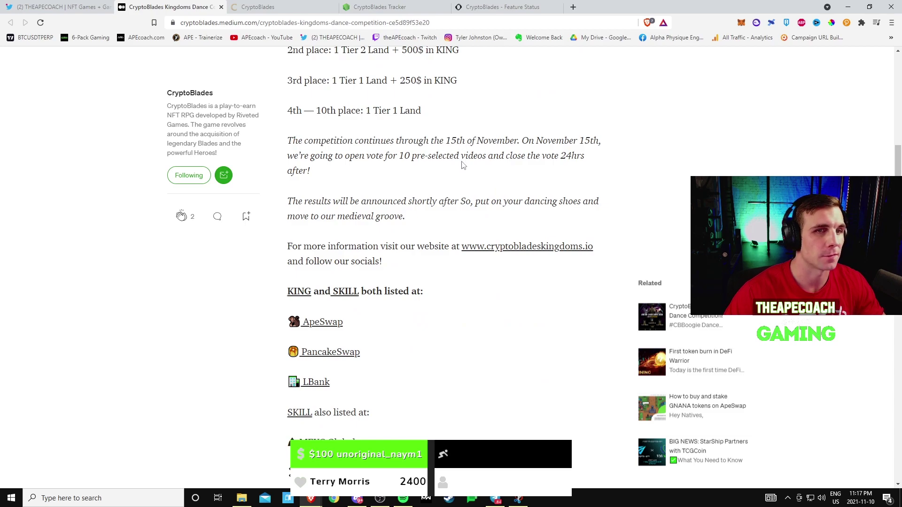
{"action": "left_click_drag", "start_coordinate": [340, 155], "coordinate": [419, 167]}
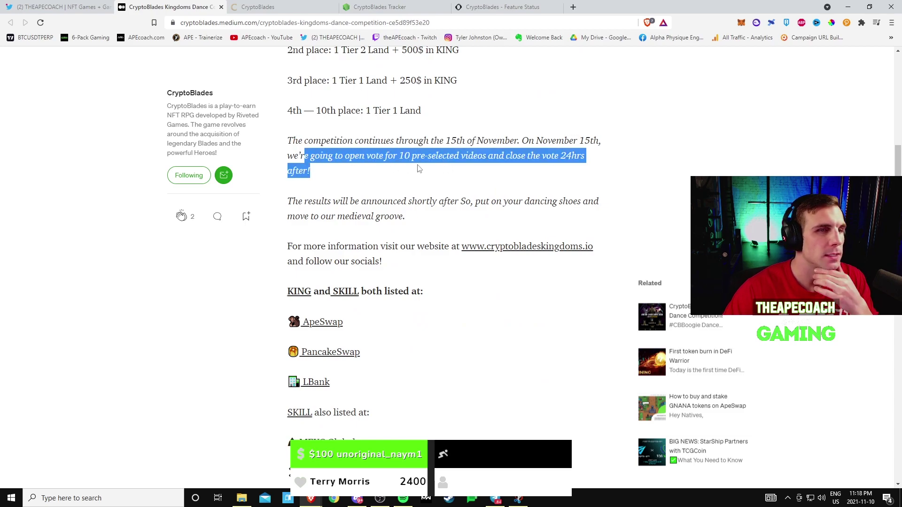
{"action": "left_click", "coordinate": [418, 158]}
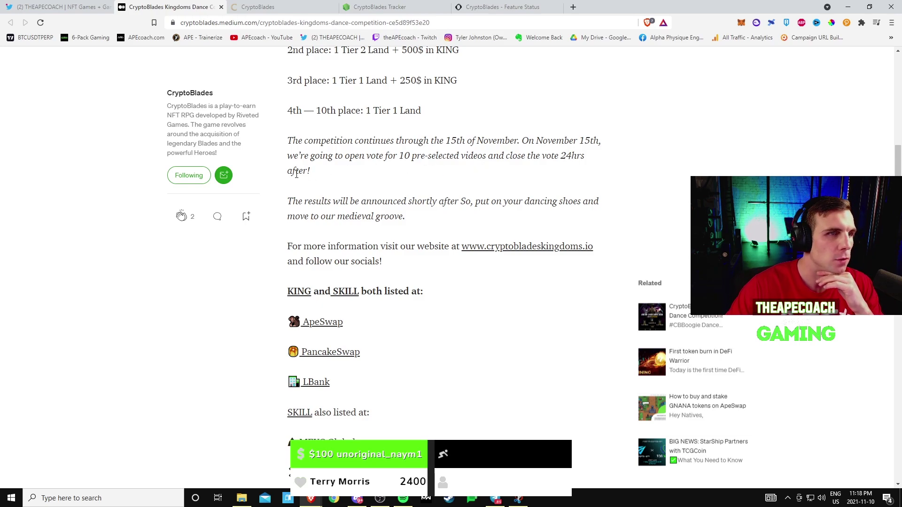
{"action": "left_click_drag", "start_coordinate": [307, 173], "coordinate": [288, 171]}
{"action": "left_click", "coordinate": [381, 156]}
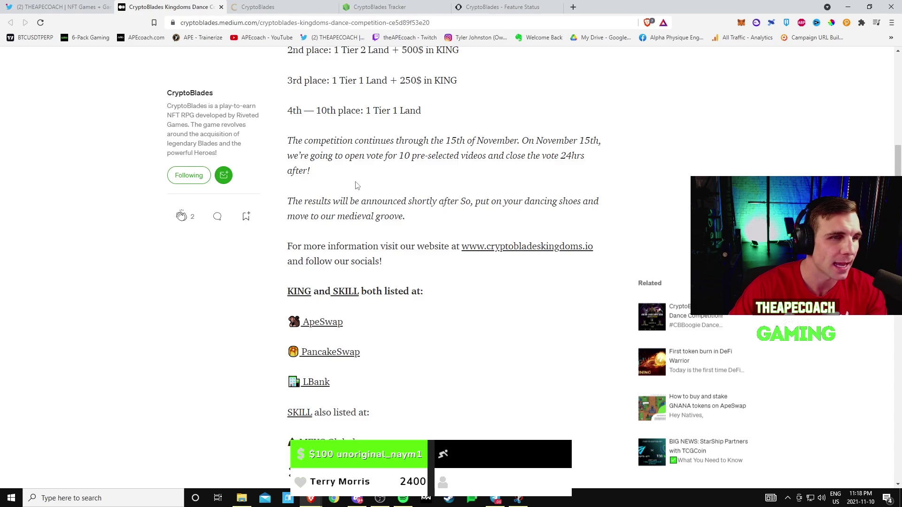
{"action": "scroll", "coordinate": [425, 169], "scroll_direction": "up", "scroll_amount": 6}
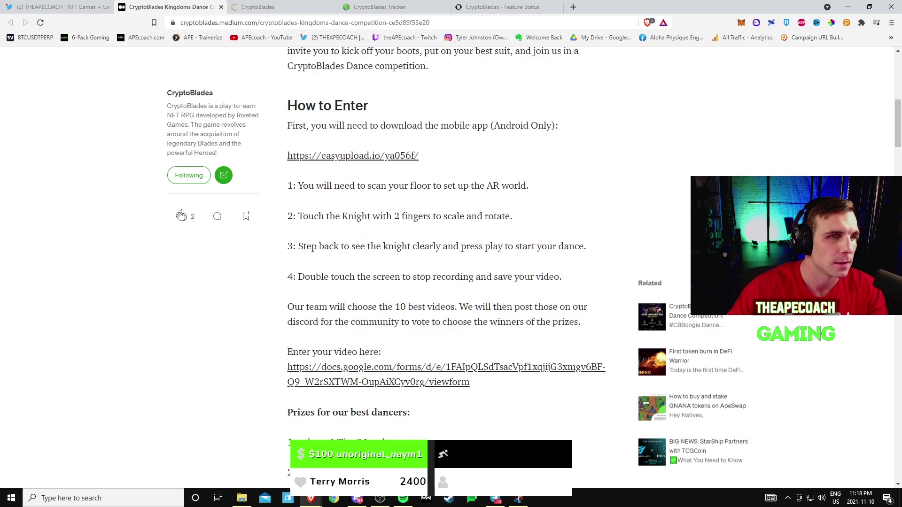
{"action": "scroll", "coordinate": [423, 245], "scroll_direction": "up", "scroll_amount": 3}
{"action": "scroll", "coordinate": [506, 208], "scroll_direction": "up", "scroll_amount": 2}
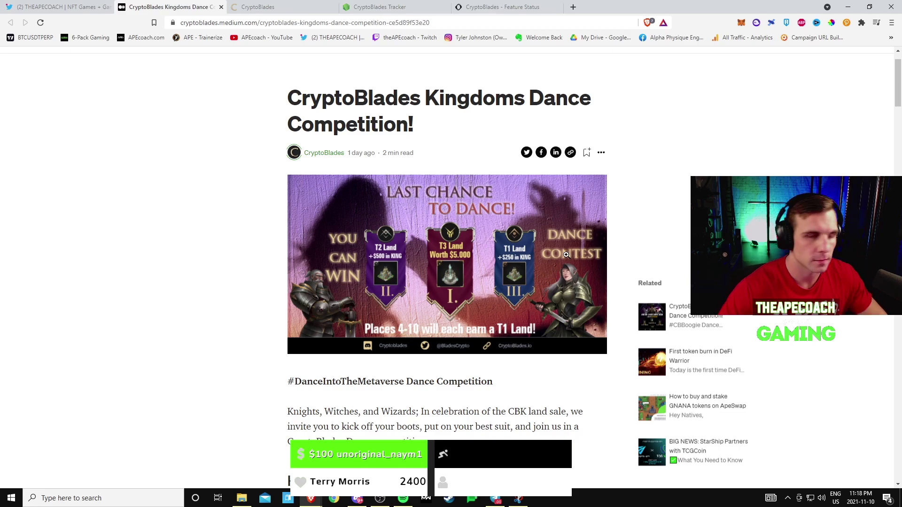
Step: Switch back to the first tab with the THEAPECOACH Twitter profile
{"action": "left_click", "coordinate": [83, 6]}
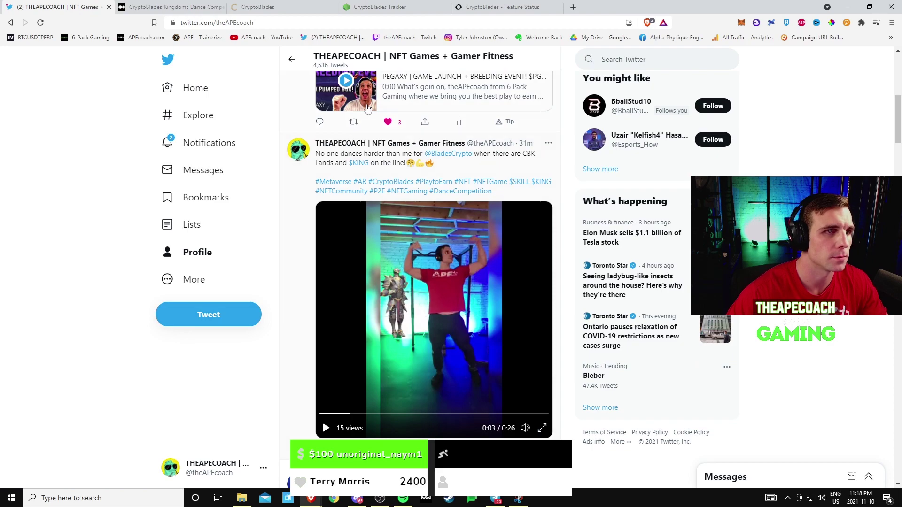
{"action": "scroll", "coordinate": [426, 201], "scroll_direction": "down", "scroll_amount": 1}
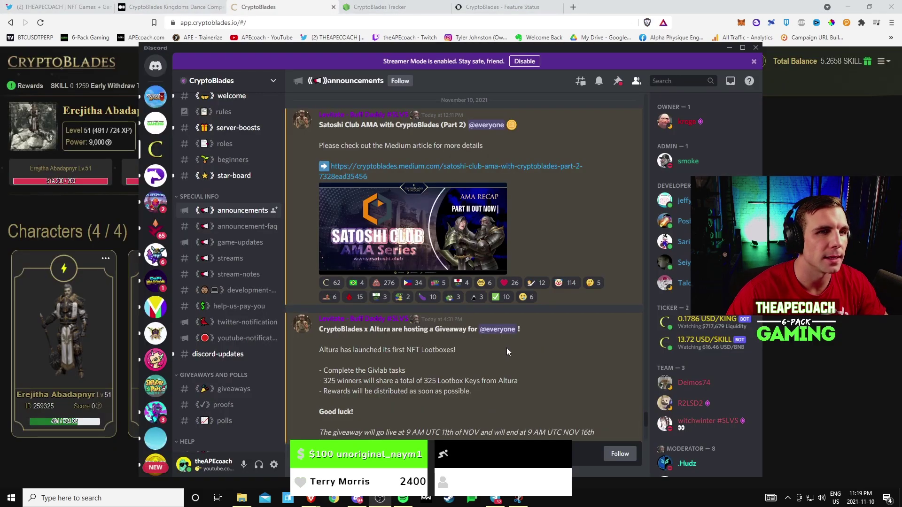
{"action": "scroll", "coordinate": [506, 351], "scroll_direction": "down", "scroll_amount": 1}
{"action": "scroll", "coordinate": [507, 351], "scroll_direction": "down", "scroll_amount": 1}
{"action": "scroll", "coordinate": [474, 325], "scroll_direction": "down", "scroll_amount": 1}
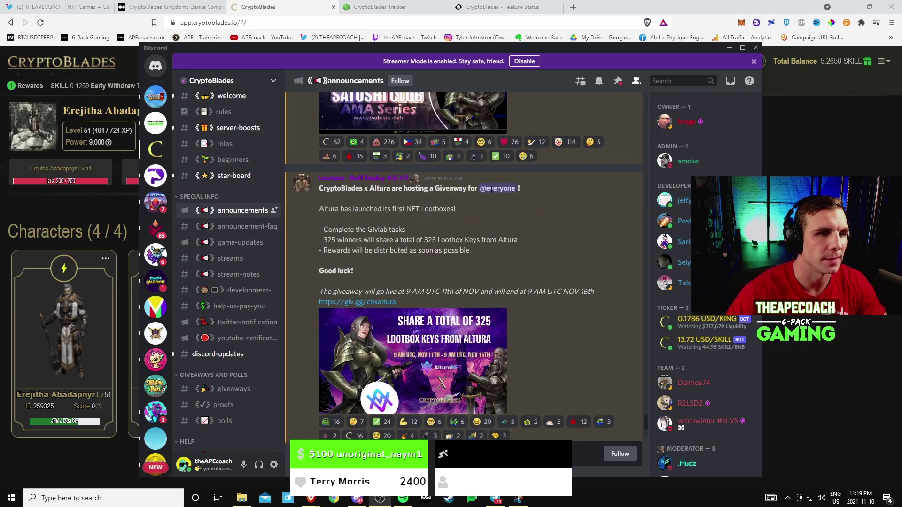
{"action": "scroll", "coordinate": [466, 197], "scroll_direction": "down", "scroll_amount": 1}
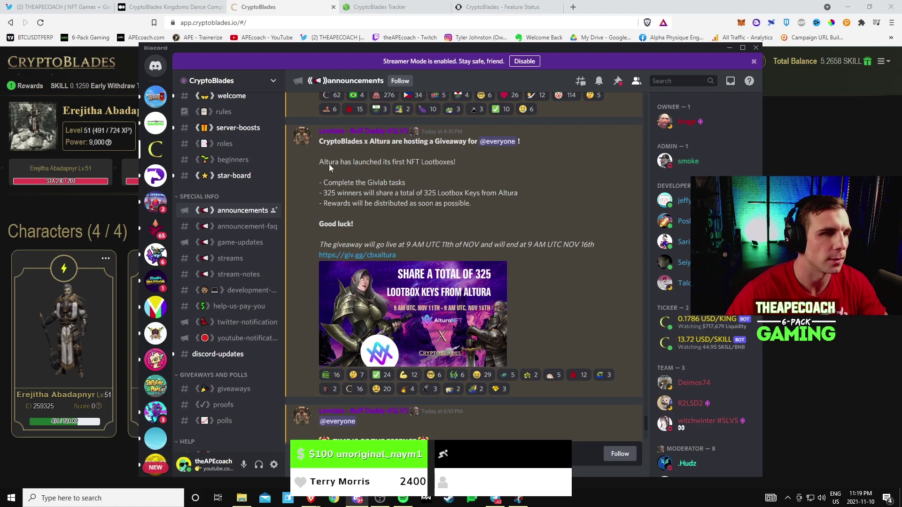
Step: Highlight the announcement lines about Altura's first NFT Lootboxes and the 325 winners
{"action": "left_click_drag", "start_coordinate": [321, 161], "coordinate": [455, 164]}
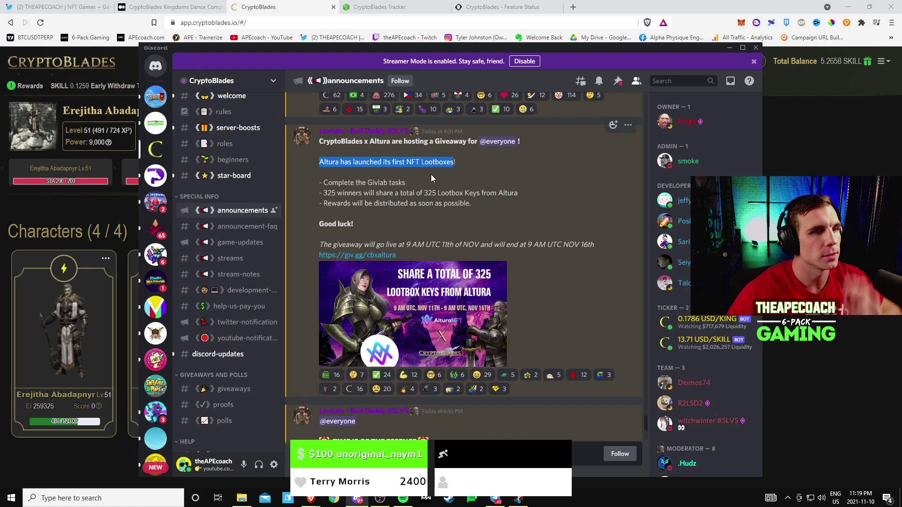
{"action": "left_click", "coordinate": [324, 187]}
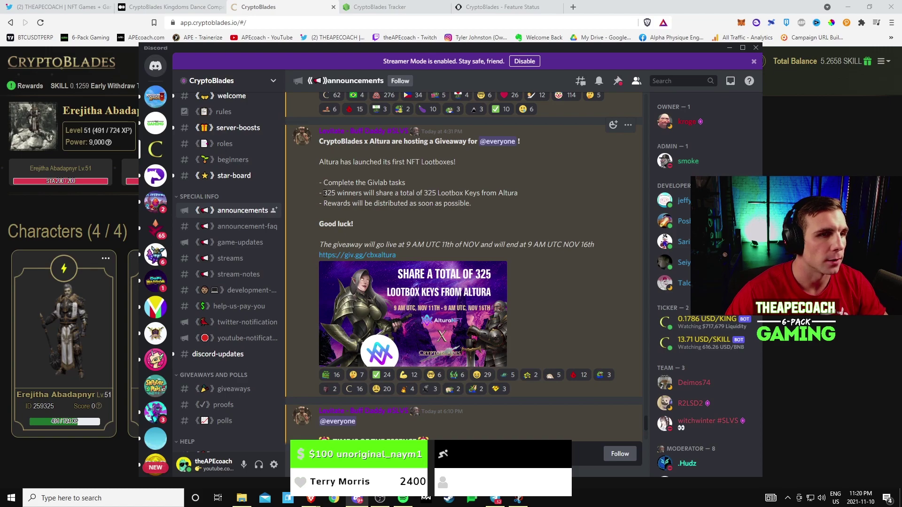
{"action": "left_click_drag", "start_coordinate": [324, 192], "coordinate": [417, 194]}
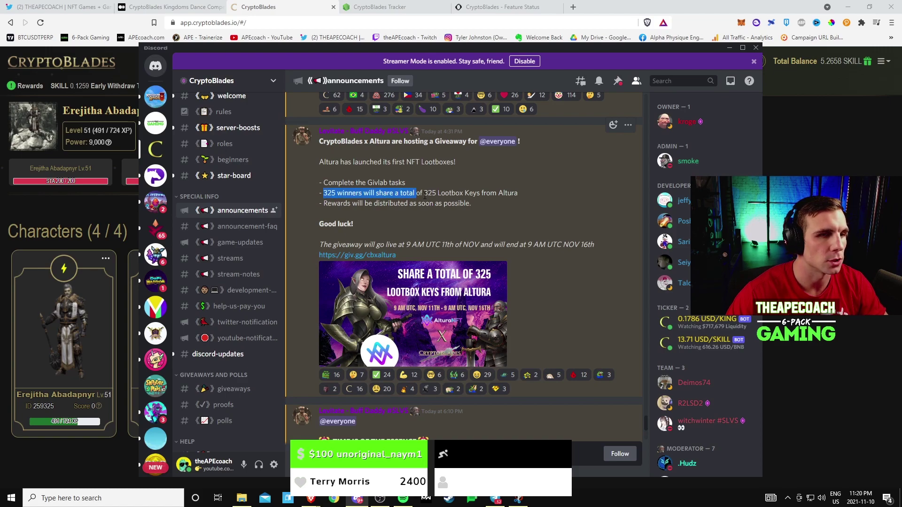
{"action": "left_click", "coordinate": [433, 192]}
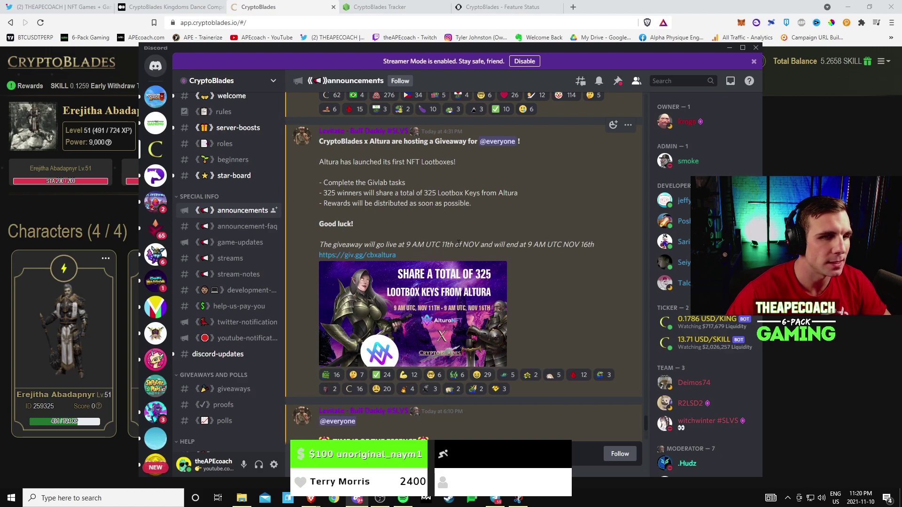
Step: Highlight the giveaway dates and end time, then follow the giv.gg/cbxaltura link to GiveLab
{"action": "triple_click", "coordinate": [441, 244]}
{"action": "left_click", "coordinate": [442, 244]}
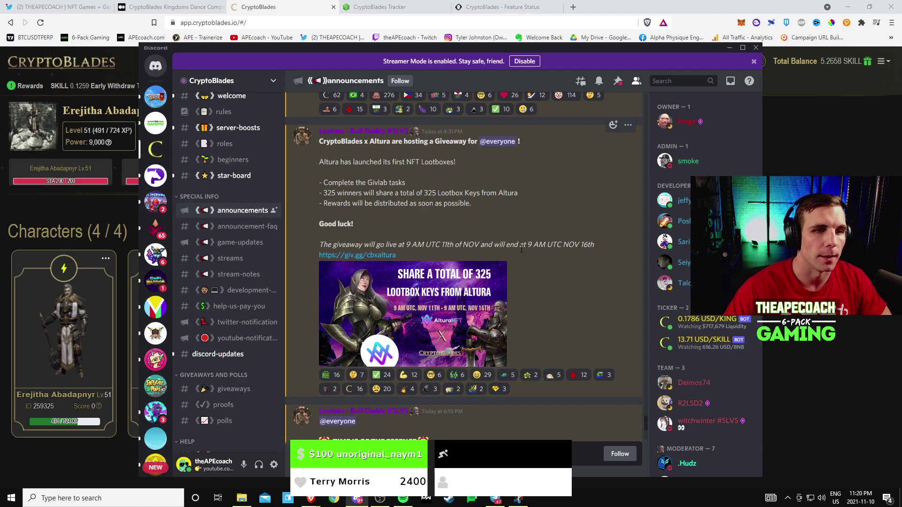
{"action": "left_click_drag", "start_coordinate": [522, 245], "coordinate": [565, 245]}
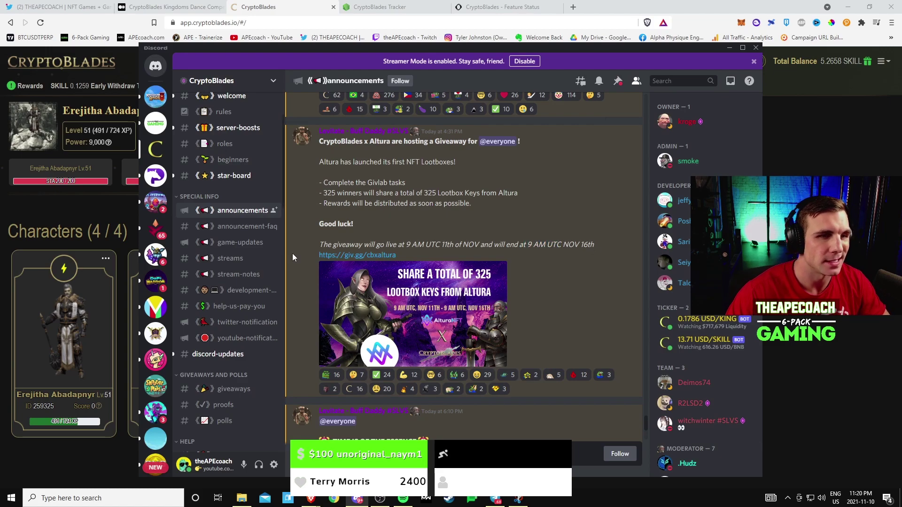
{"action": "left_click", "coordinate": [373, 258]}
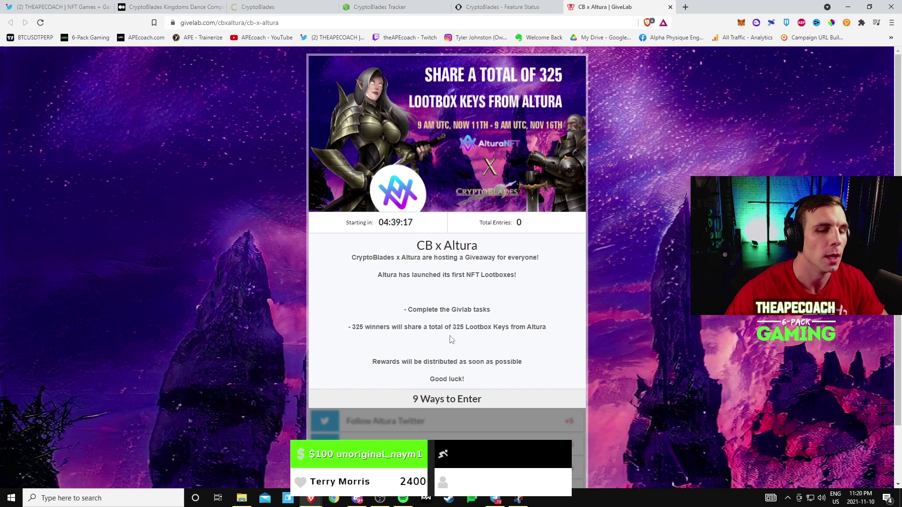
Step: Revisit Discord, check the GiveLab giveaway countdown and tasks, then return to the Twitter profile
{"action": "left_click", "coordinate": [360, 499]}
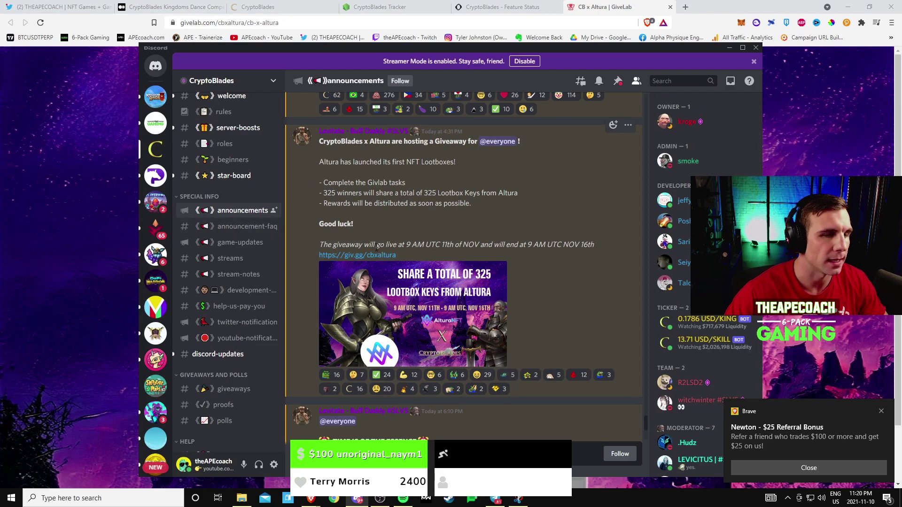
{"action": "scroll", "coordinate": [398, 253], "scroll_direction": "down", "scroll_amount": 5}
{"action": "scroll", "coordinate": [402, 263], "scroll_direction": "up", "scroll_amount": 4}
{"action": "scroll", "coordinate": [405, 253], "scroll_direction": "up", "scroll_amount": 3}
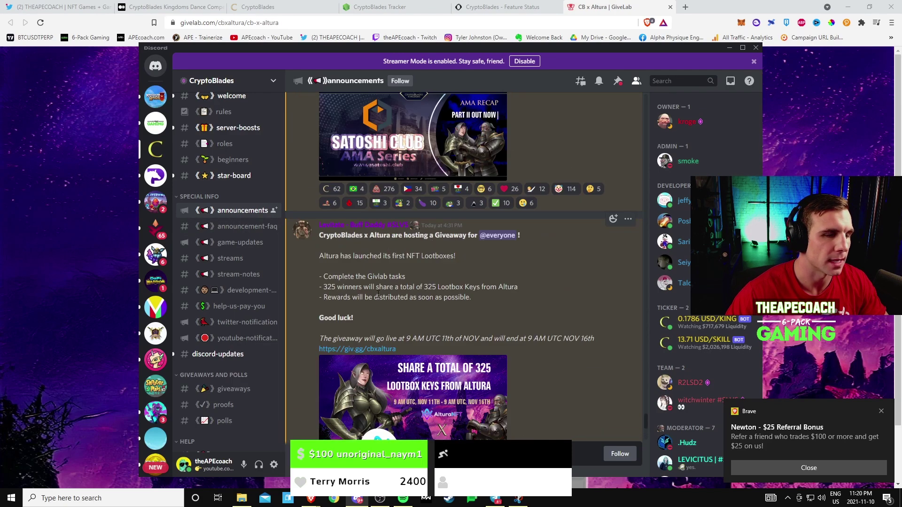
{"action": "scroll", "coordinate": [418, 147], "scroll_direction": "down", "scroll_amount": 2}
{"action": "left_click", "coordinate": [67, 181]}
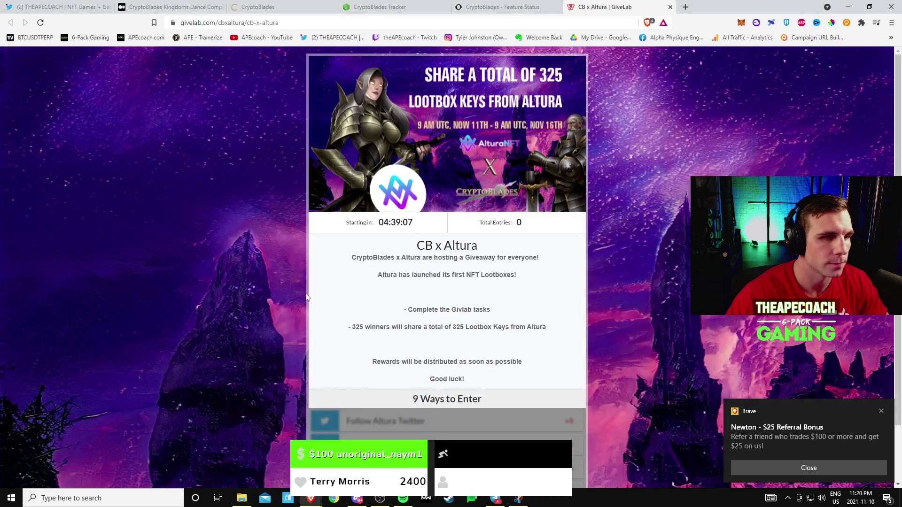
{"action": "scroll", "coordinate": [484, 282], "scroll_direction": "down", "scroll_amount": 1}
{"action": "scroll", "coordinate": [475, 315], "scroll_direction": "up", "scroll_amount": 1}
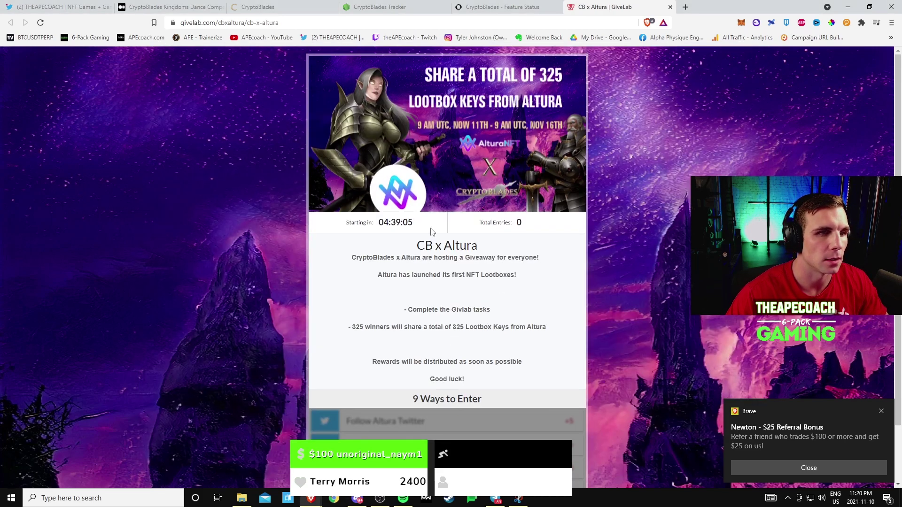
{"action": "scroll", "coordinate": [423, 247], "scroll_direction": "down", "scroll_amount": 1}
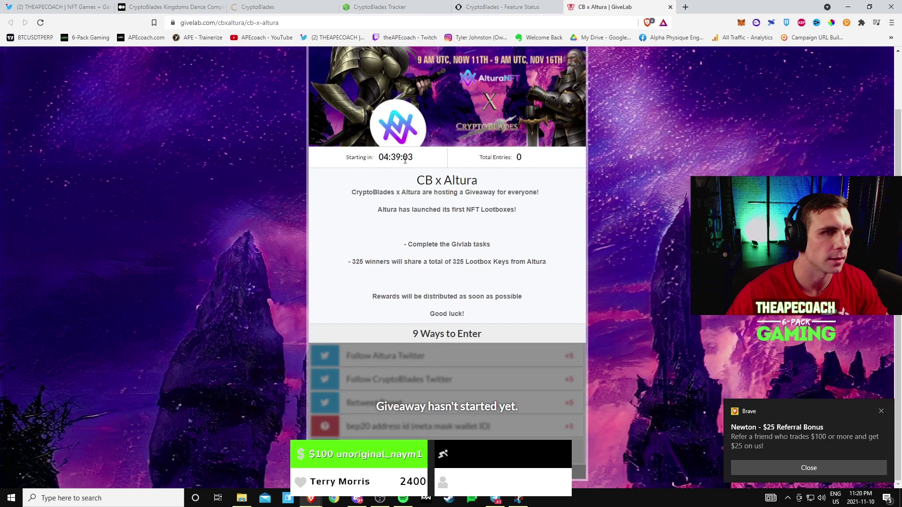
{"action": "scroll", "coordinate": [417, 211], "scroll_direction": "up", "scroll_amount": 1}
{"action": "scroll", "coordinate": [479, 282], "scroll_direction": "down", "scroll_amount": 1}
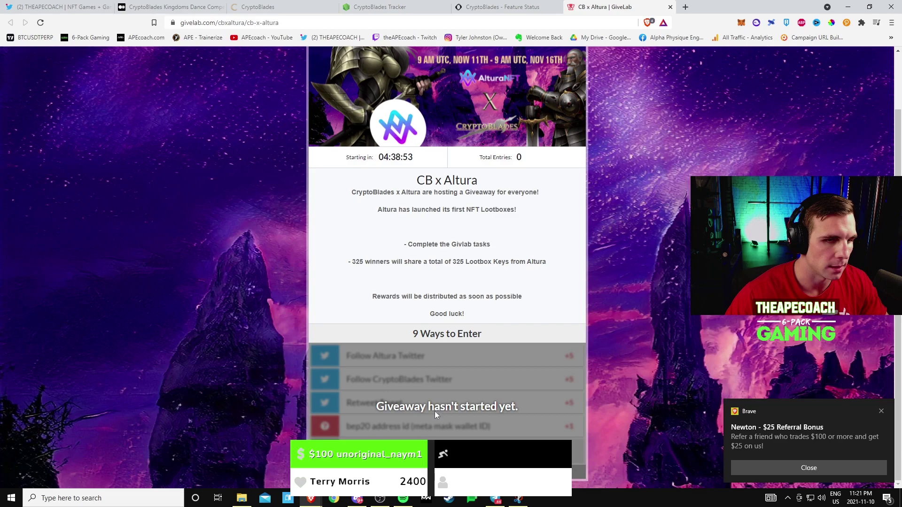
{"action": "scroll", "coordinate": [479, 420], "scroll_direction": "up", "scroll_amount": 1}
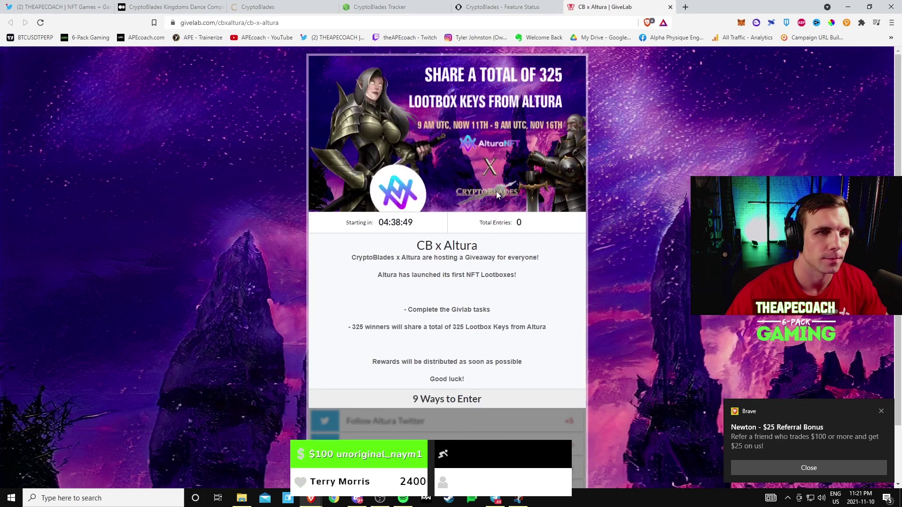
{"action": "scroll", "coordinate": [466, 266], "scroll_direction": "down", "scroll_amount": 1}
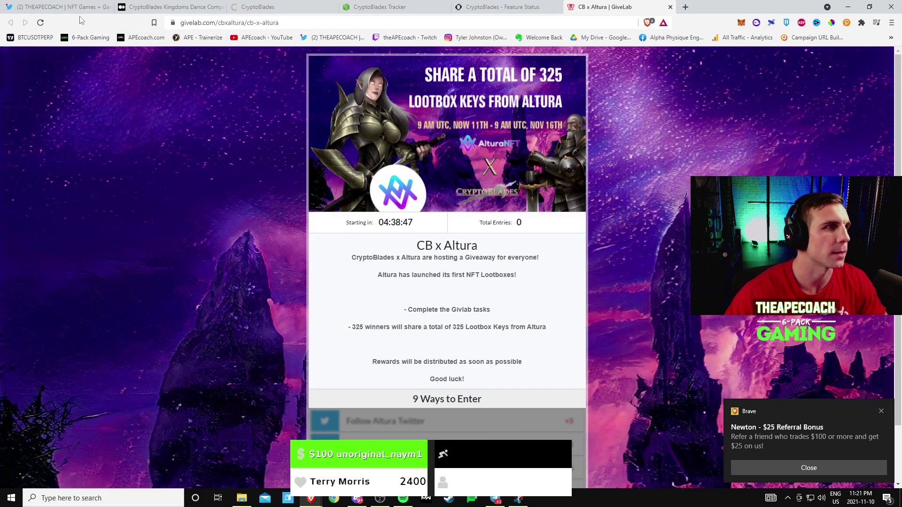
{"action": "left_click", "coordinate": [74, 7]}
{"action": "scroll", "coordinate": [321, 251], "scroll_direction": "up", "scroll_amount": 8}
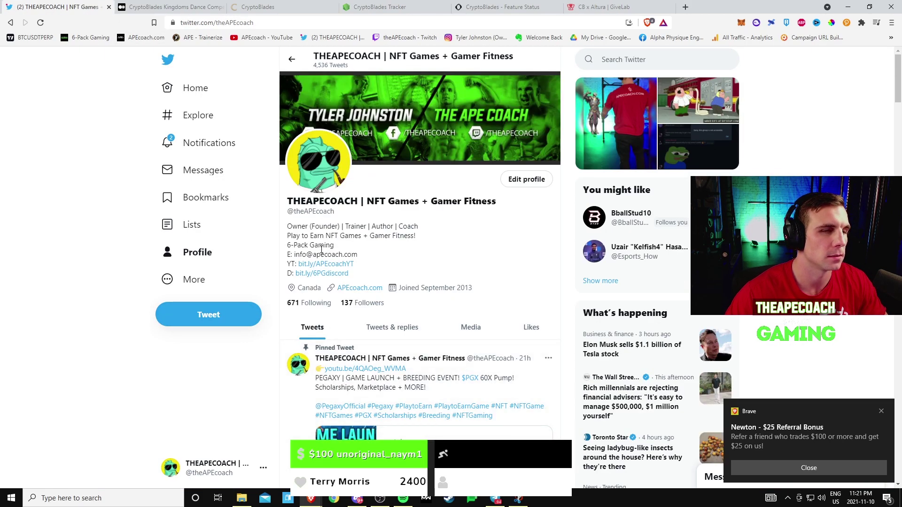
{"action": "double_click", "coordinate": [286, 219]}
{"action": "left_click", "coordinate": [342, 219]}
{"action": "scroll", "coordinate": [434, 303], "scroll_direction": "down", "scroll_amount": 1}
{"action": "scroll", "coordinate": [434, 303], "scroll_direction": "down", "scroll_amount": 3}
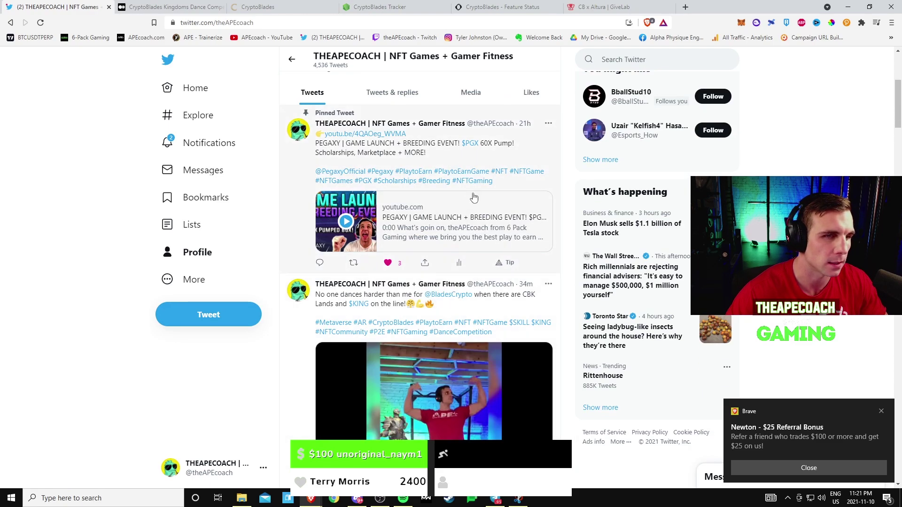
{"action": "scroll", "coordinate": [436, 306], "scroll_direction": "down", "scroll_amount": 3}
{"action": "scroll", "coordinate": [437, 308], "scroll_direction": "up", "scroll_amount": 3}
{"action": "scroll", "coordinate": [437, 309], "scroll_direction": "up", "scroll_amount": 1}
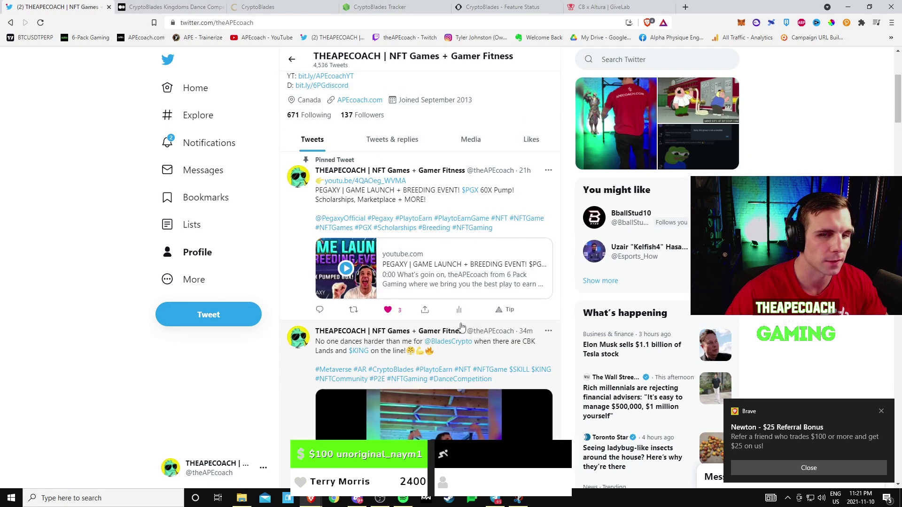
{"action": "scroll", "coordinate": [461, 322], "scroll_direction": "up", "scroll_amount": 2}
{"action": "left_click", "coordinate": [881, 411]}
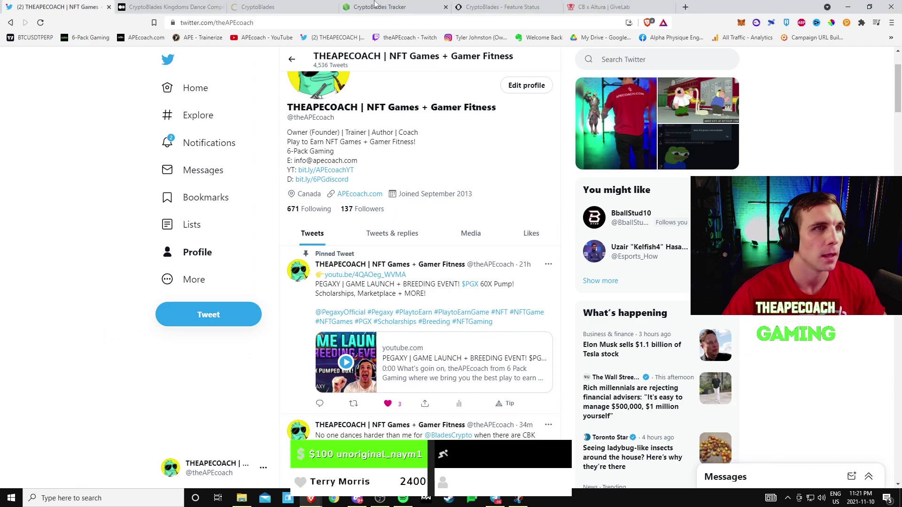
{"action": "left_click", "coordinate": [258, 8]}
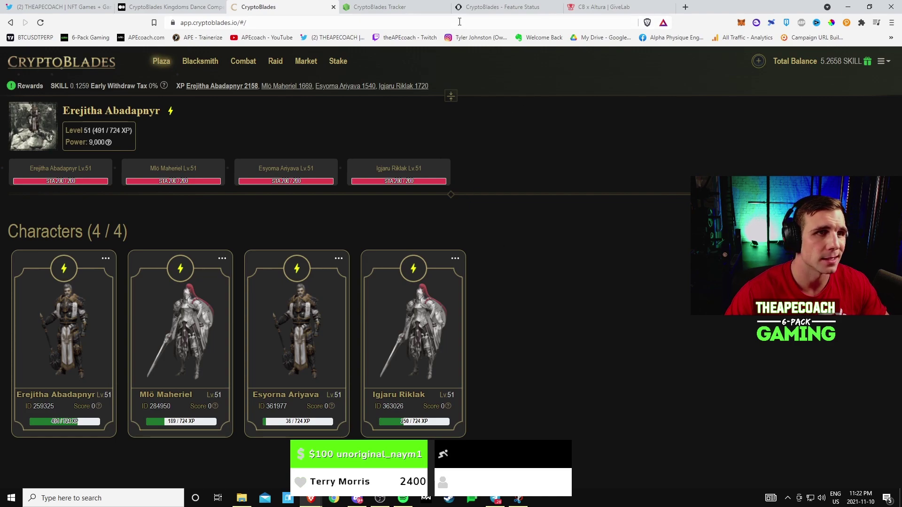
Step: Glance at the GiveLab giveaway, then bring Discord back to the SKILL-per-hour announcement
{"action": "left_click", "coordinate": [592, 8]}
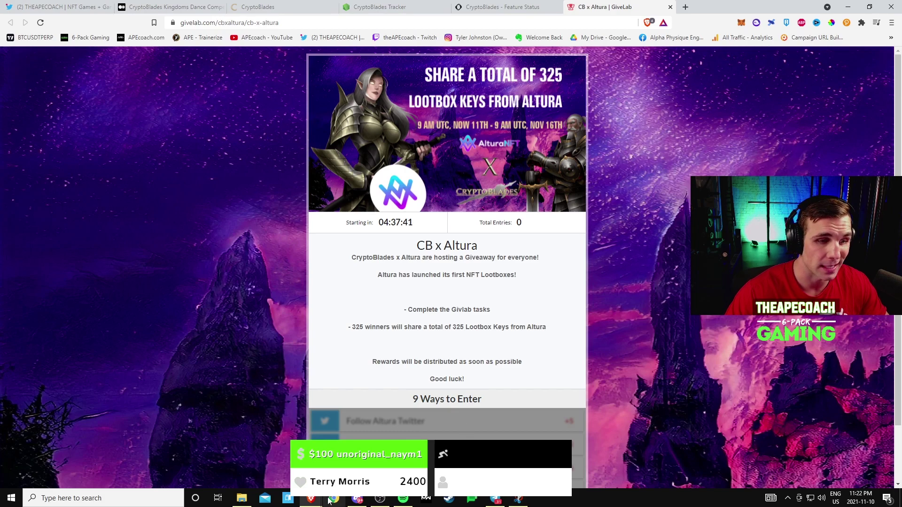
{"action": "left_click", "coordinate": [358, 500]}
{"action": "scroll", "coordinate": [546, 303], "scroll_direction": "down", "scroll_amount": 5}
{"action": "scroll", "coordinate": [549, 299], "scroll_direction": "down", "scroll_amount": 3}
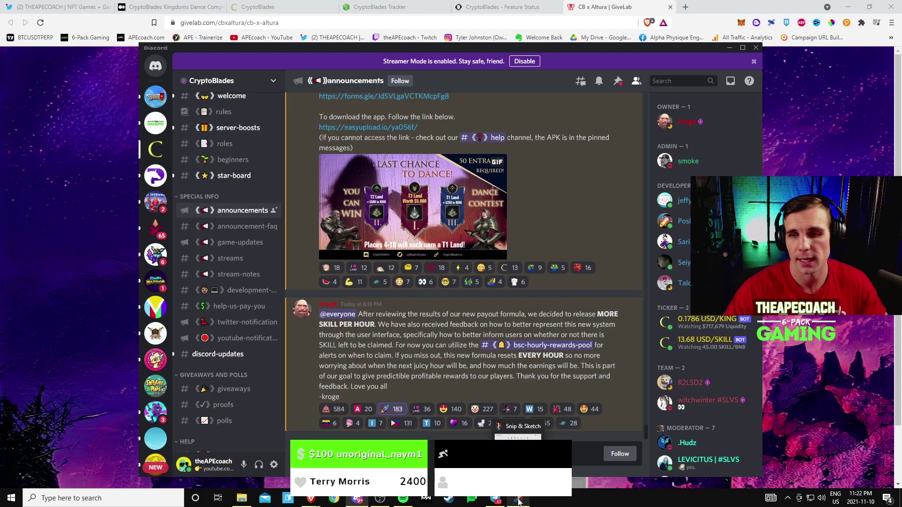
Step: Show the screenshot of eight new channel subscribers, then put it away over Discord
{"action": "left_click", "coordinate": [518, 501]}
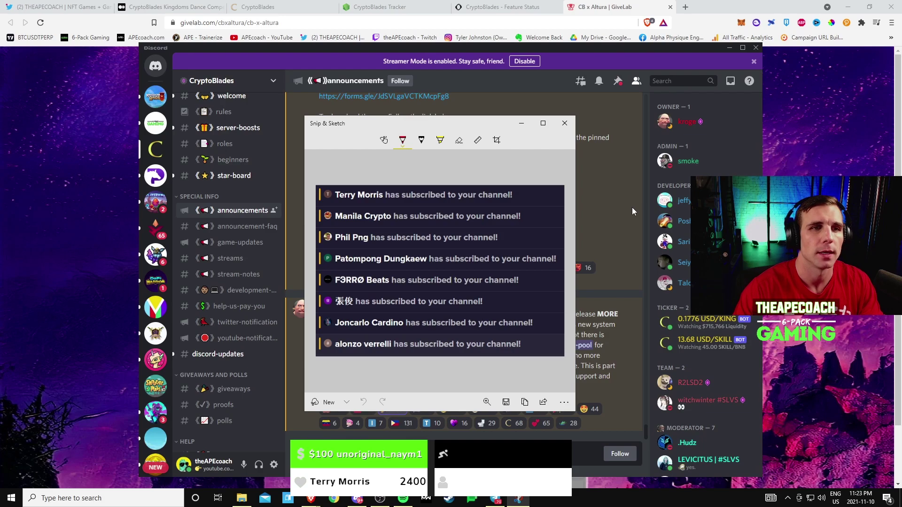
{"action": "left_click", "coordinate": [521, 123]}
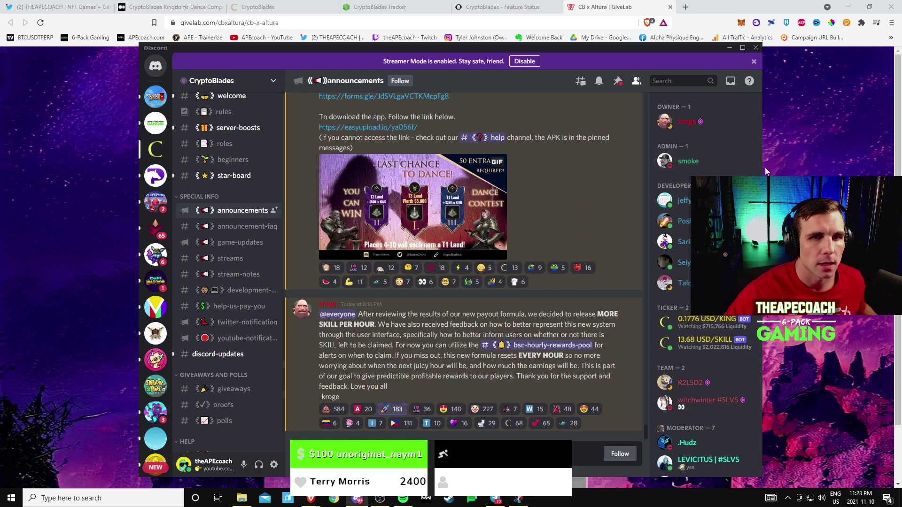